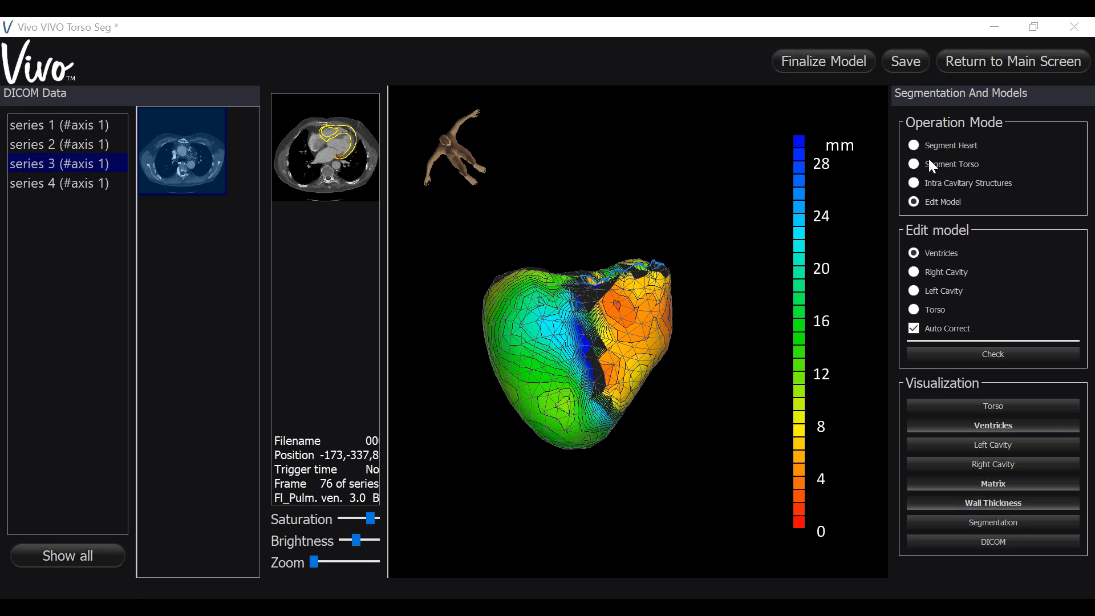
- Switch to torso segmentation and load the high-contrast chest CT of series 5 for it
{"action": "left_click", "coordinate": [913, 164]}
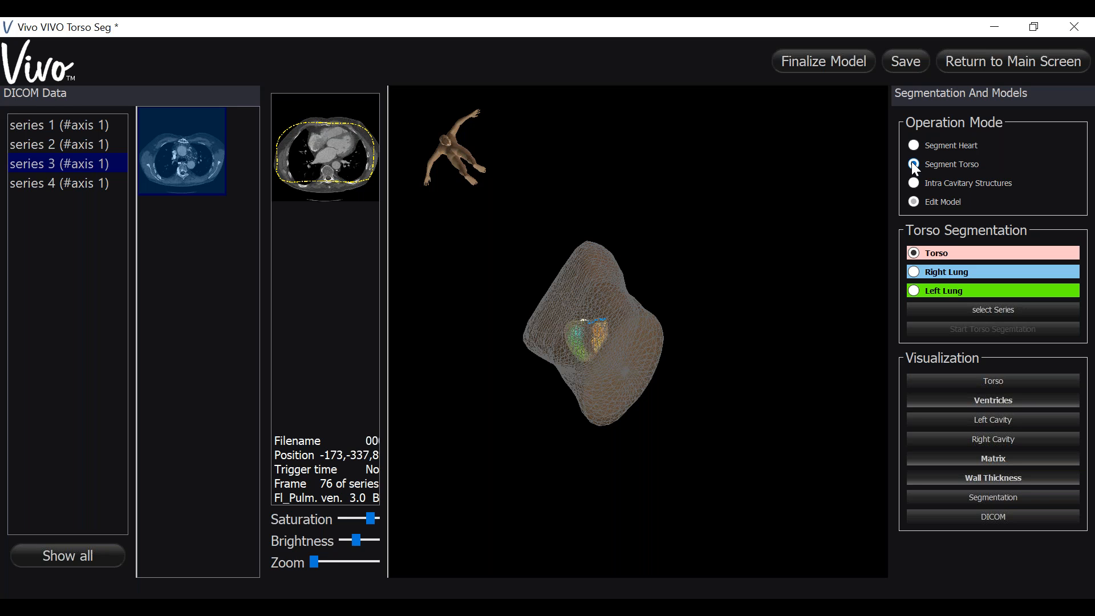
{"action": "left_click_drag", "start_coordinate": [841, 240], "coordinate": [501, 359]}
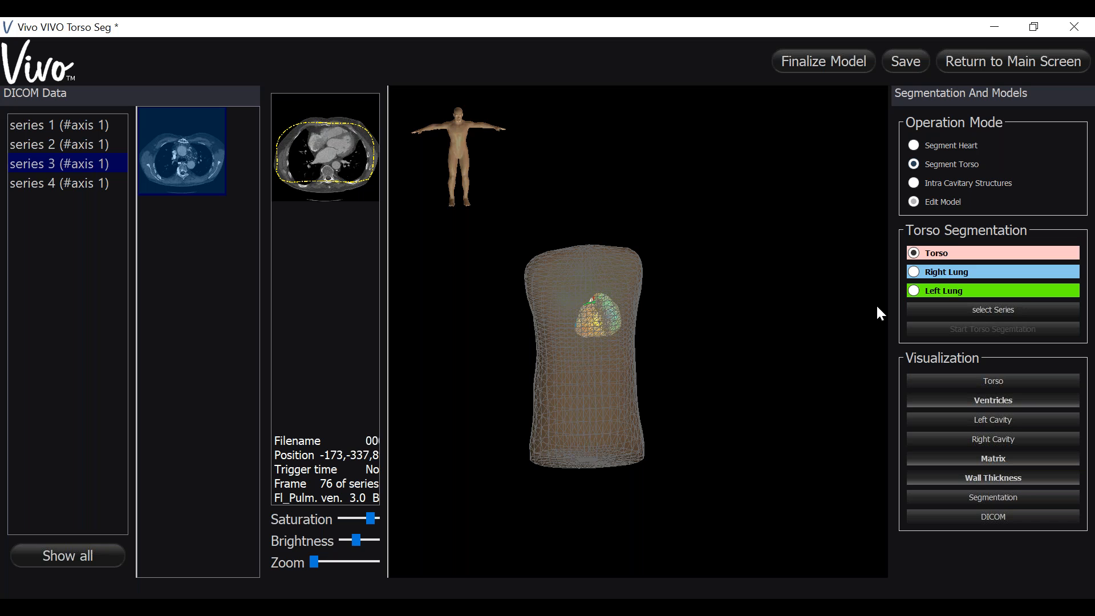
{"action": "left_click", "coordinate": [916, 310]}
{"action": "scroll", "coordinate": [375, 314], "scroll_direction": "down", "scroll_amount": 2}
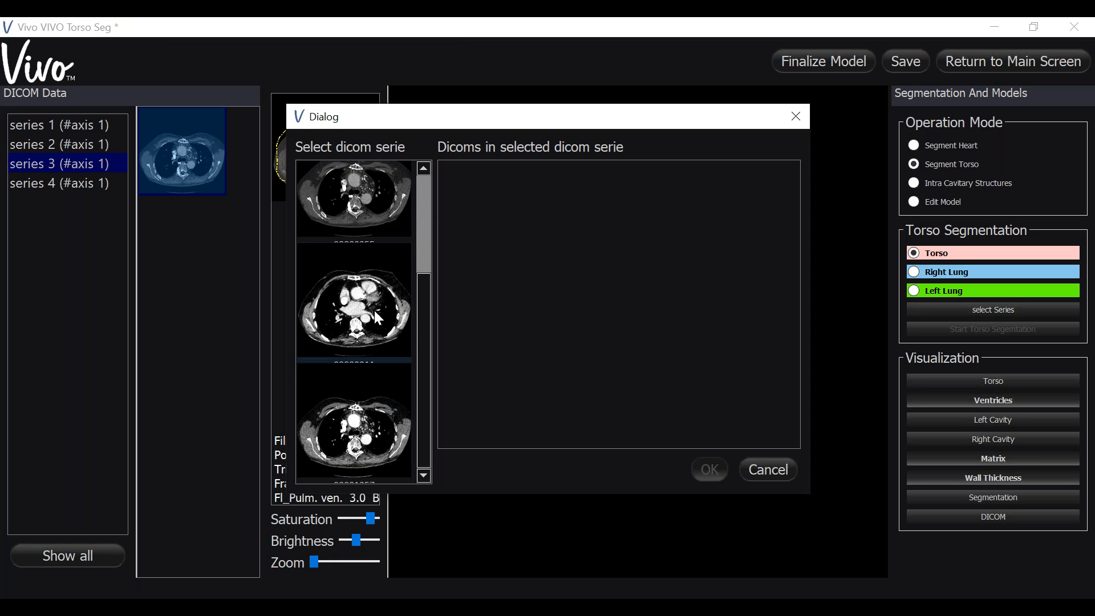
{"action": "scroll", "coordinate": [375, 311], "scroll_direction": "down", "scroll_amount": 3}
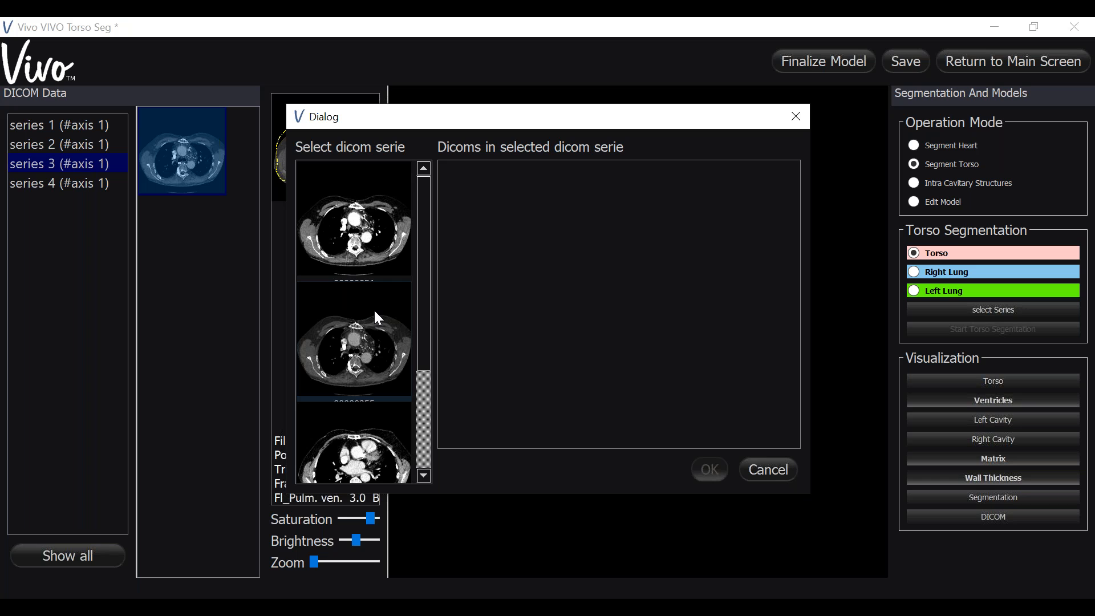
{"action": "scroll", "coordinate": [376, 313], "scroll_direction": "down", "scroll_amount": 3}
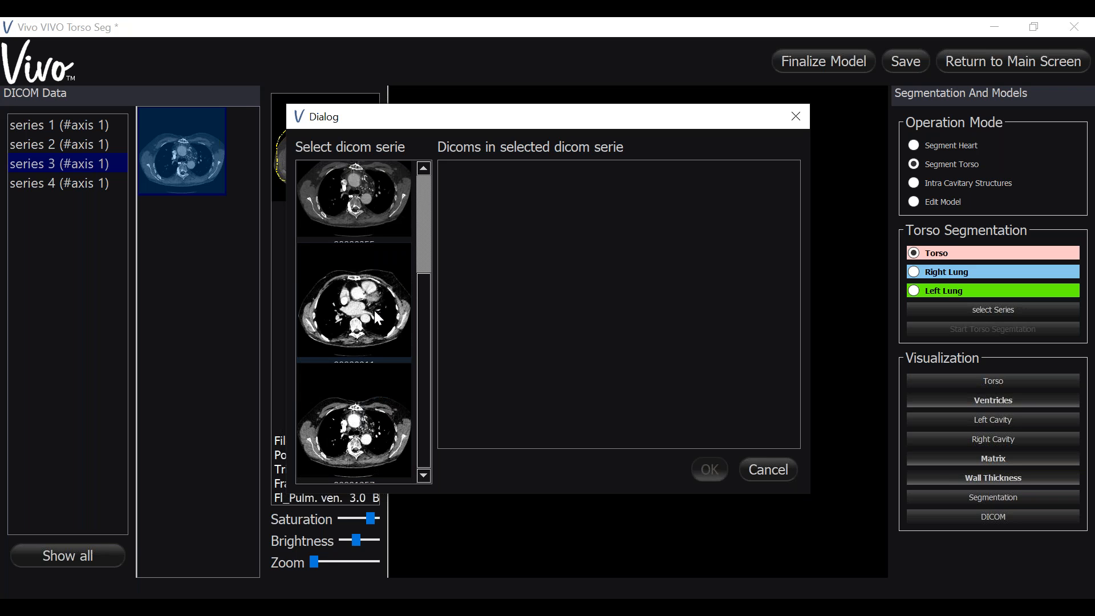
{"action": "scroll", "coordinate": [374, 309], "scroll_direction": "up", "scroll_amount": 2}
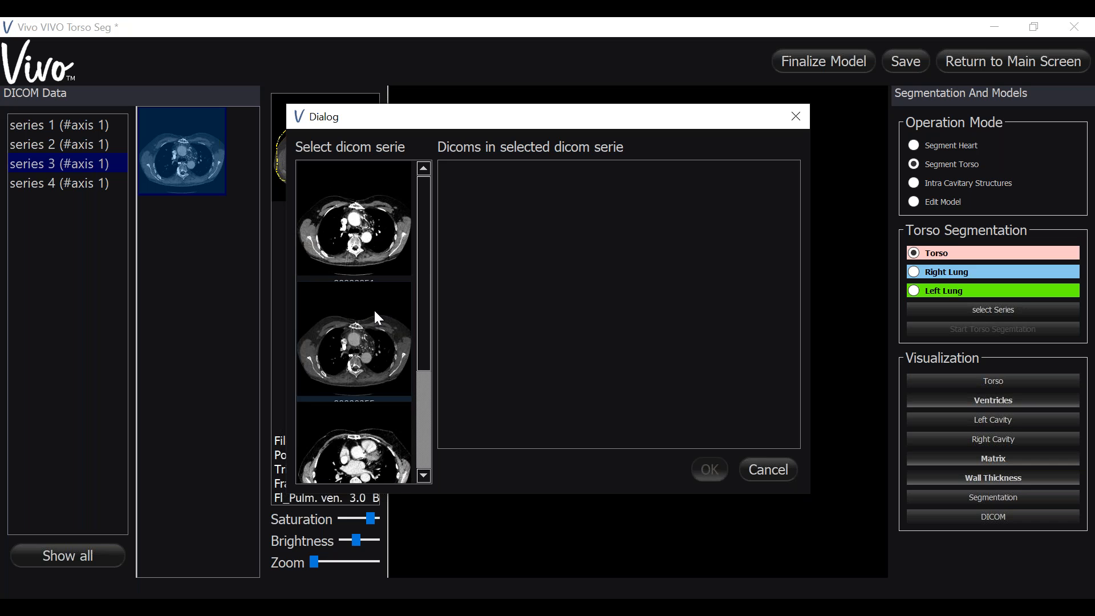
{"action": "left_click", "coordinate": [362, 241]}
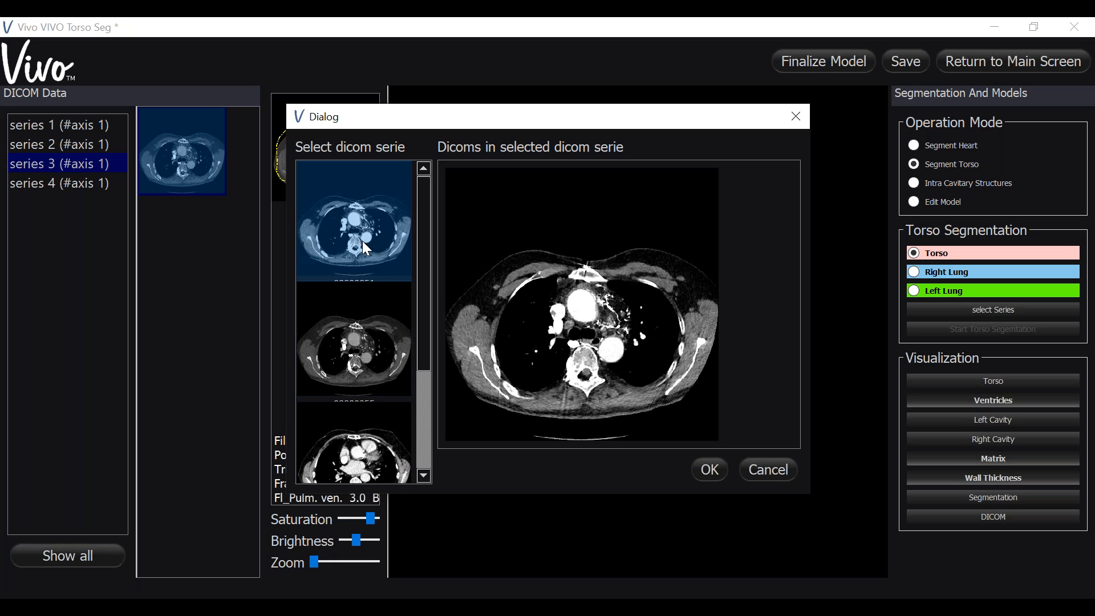
{"action": "scroll", "coordinate": [526, 395], "scroll_direction": "down", "scroll_amount": 2}
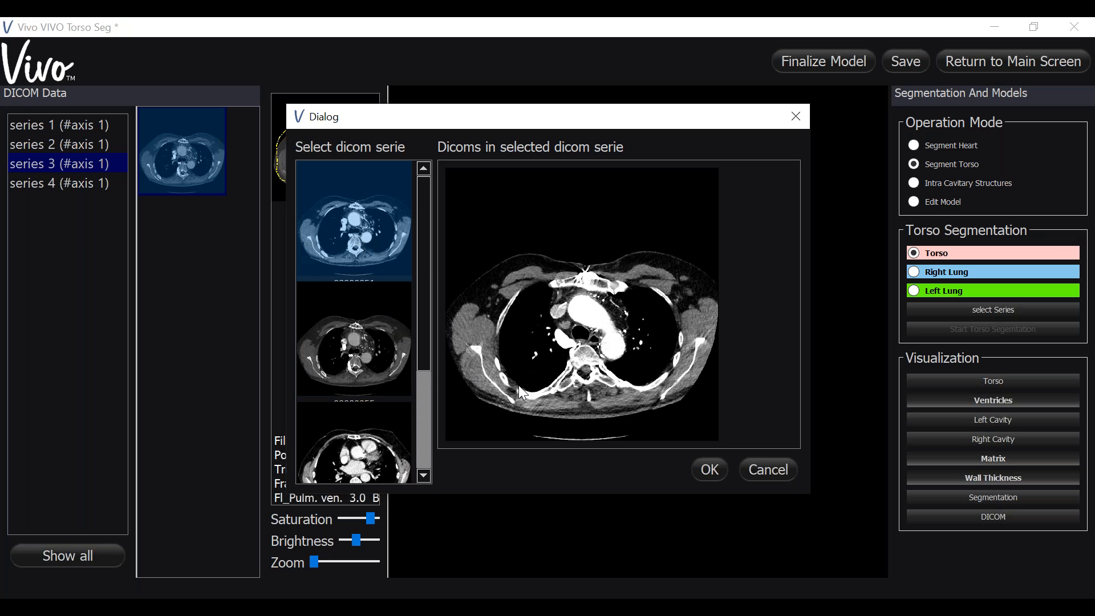
{"action": "scroll", "coordinate": [518, 385], "scroll_direction": "down", "scroll_amount": 5}
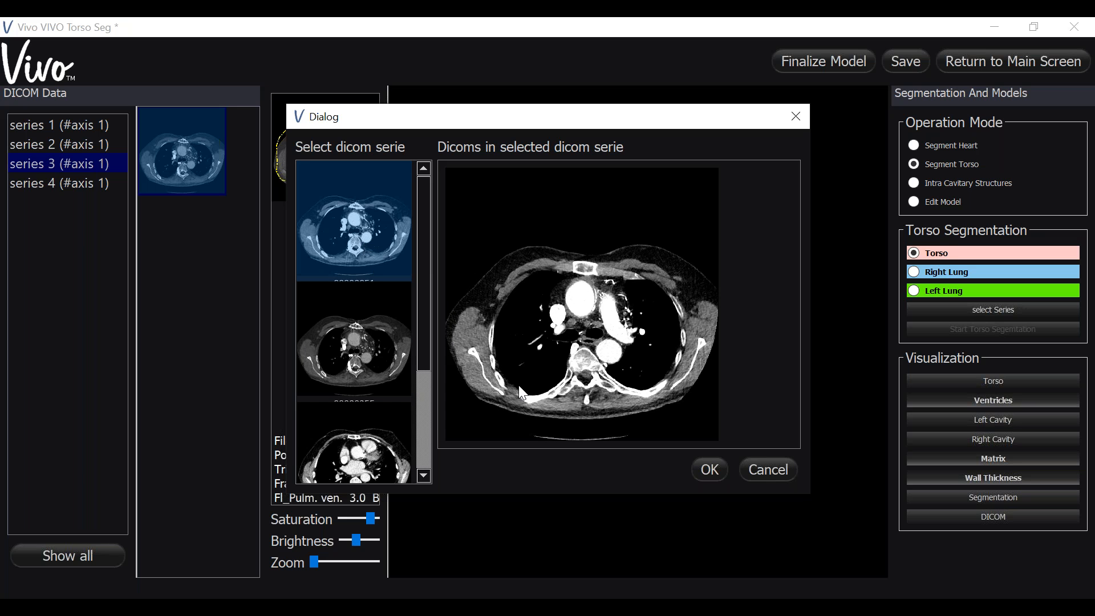
{"action": "left_click", "coordinate": [707, 469]}
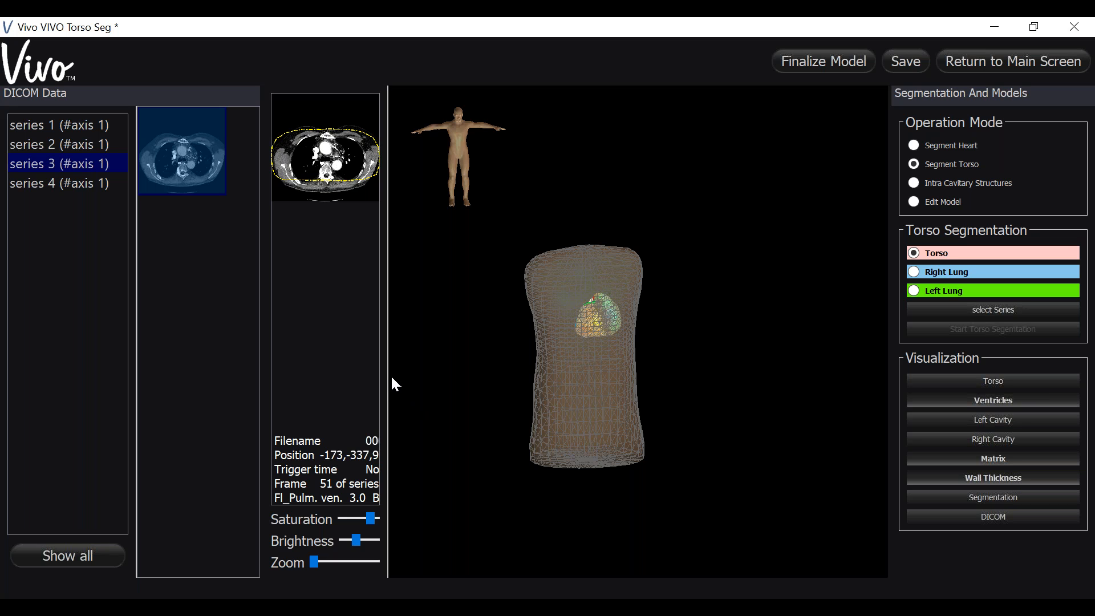
- Enlarge the CT slice view and place seven torso markers around the skin outline on frame 51
{"action": "left_click_drag", "start_coordinate": [465, 378], "coordinate": [701, 404]}
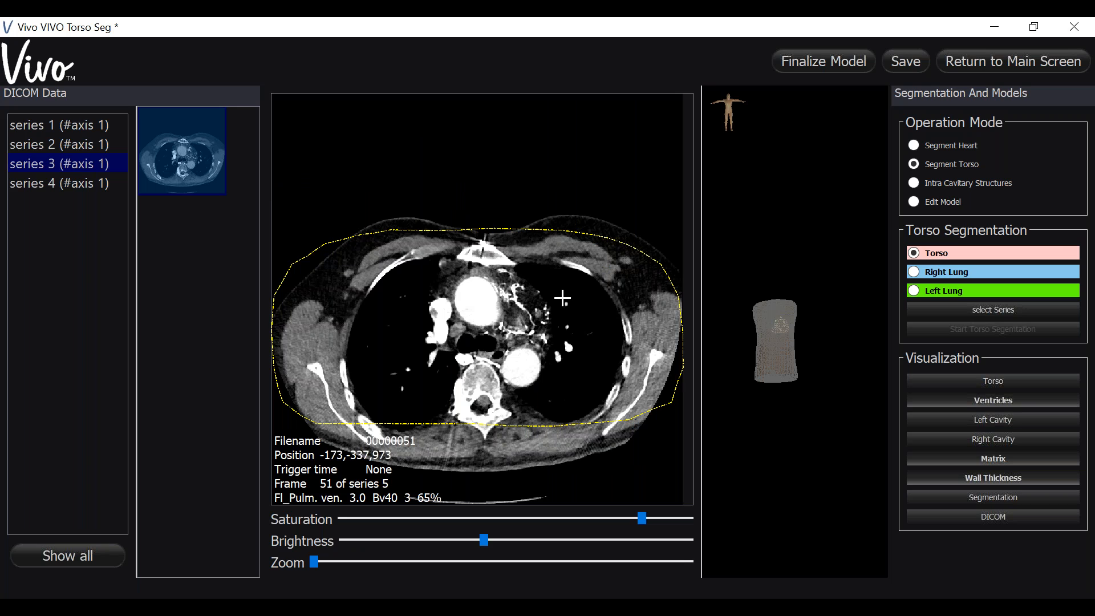
{"action": "left_click", "coordinate": [400, 225]}
{"action": "left_click", "coordinate": [591, 222]}
{"action": "left_click", "coordinate": [678, 351]}
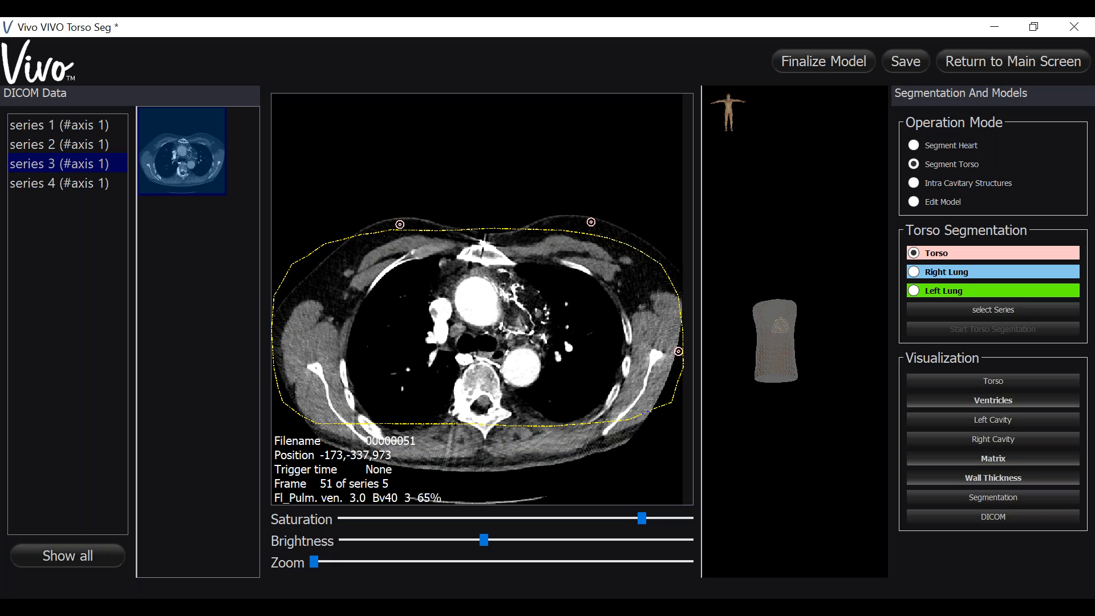
{"action": "left_click", "coordinate": [593, 450]}
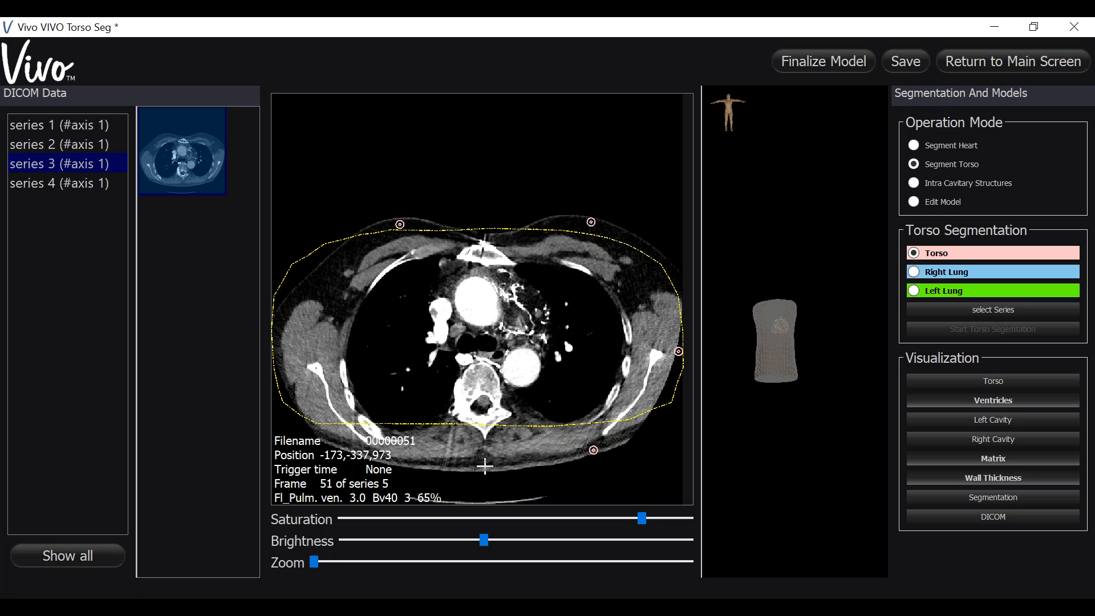
{"action": "left_click", "coordinate": [437, 461]}
{"action": "left_click", "coordinate": [320, 426]}
- Place one marker in the right lung and one in the left lung, and run the torso segmentation
{"action": "left_click", "coordinate": [914, 270]}
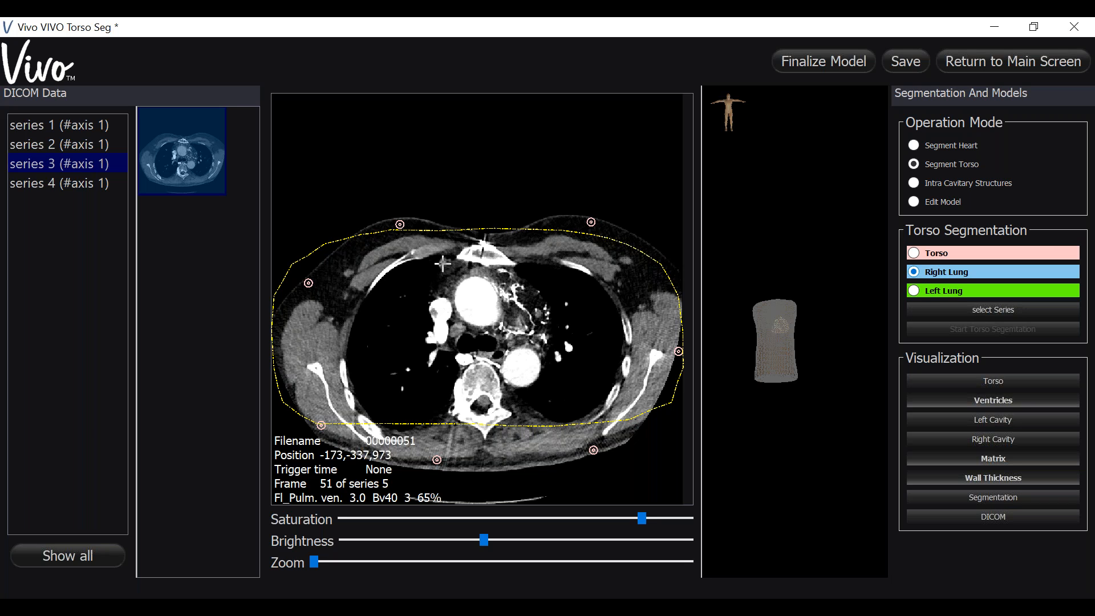
{"action": "left_click", "coordinate": [382, 334]}
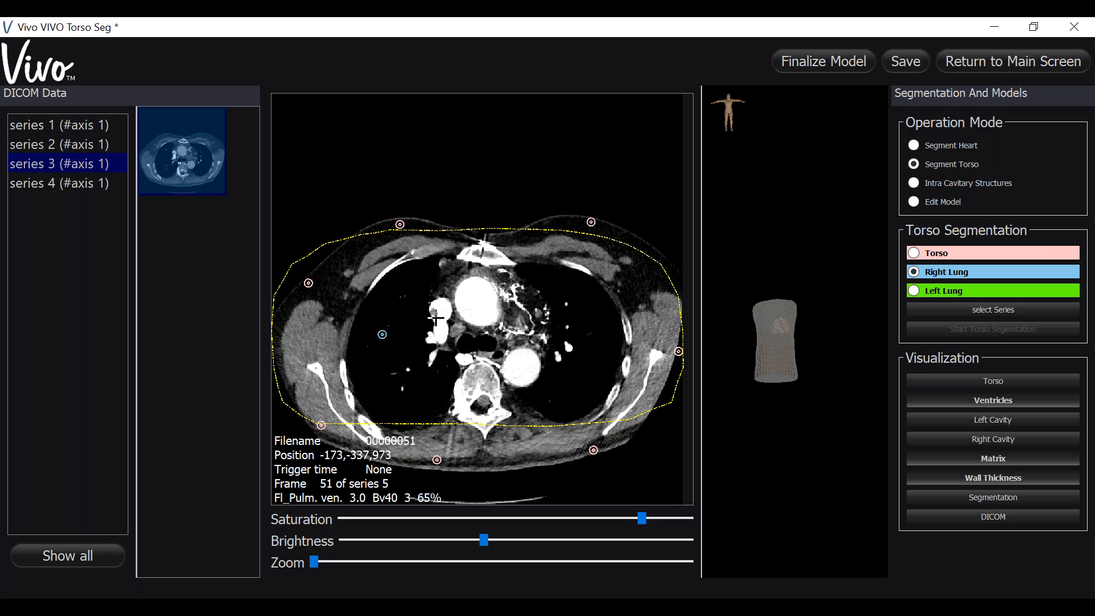
{"action": "left_click", "coordinate": [914, 290]}
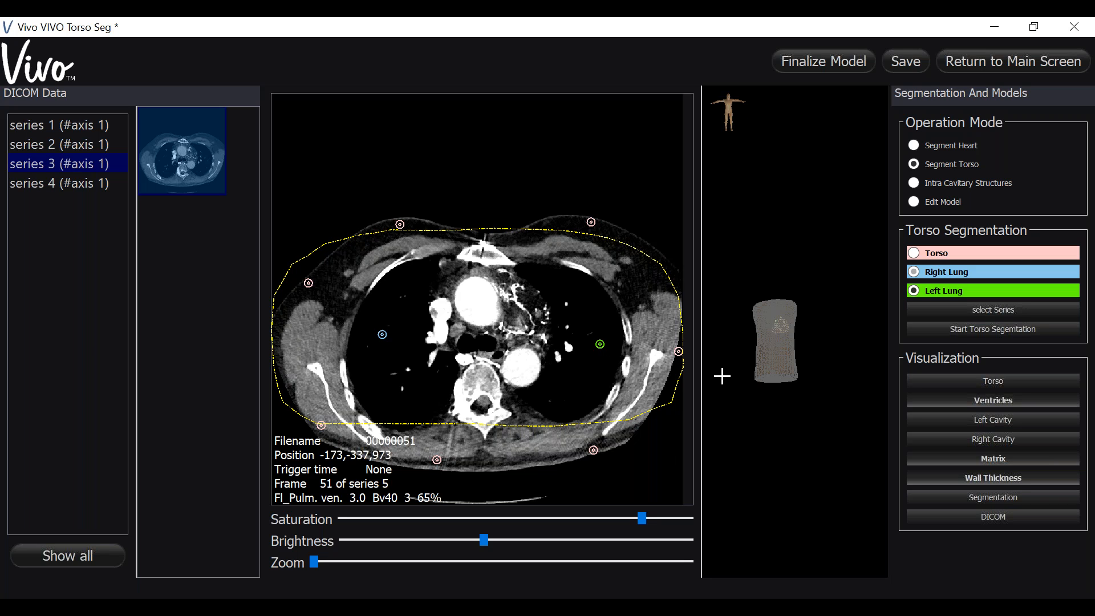
{"action": "left_click", "coordinate": [957, 330]}
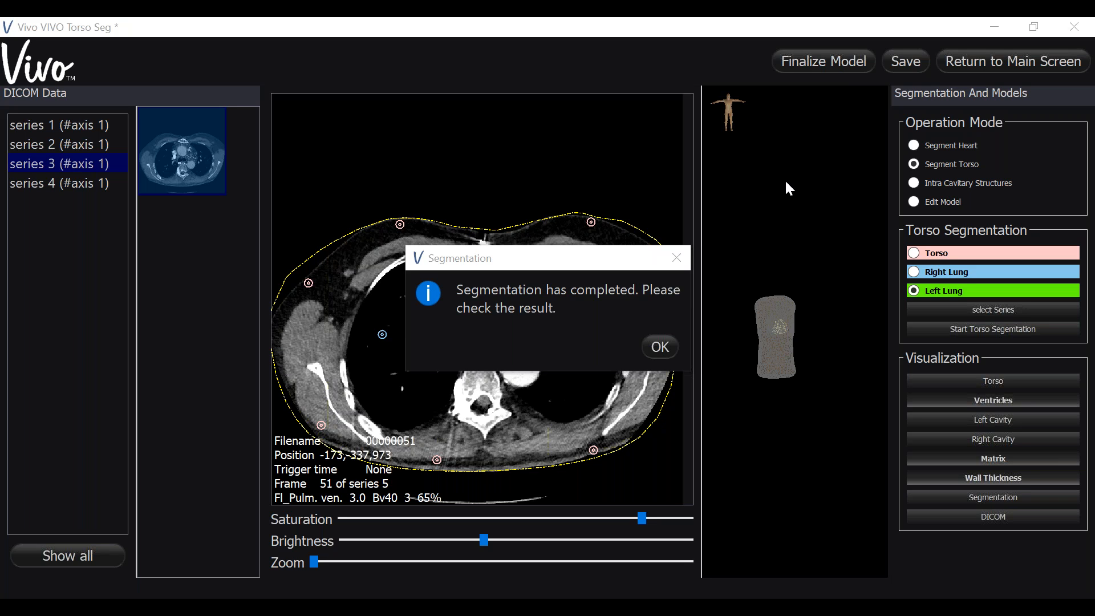
{"action": "left_click", "coordinate": [666, 349]}
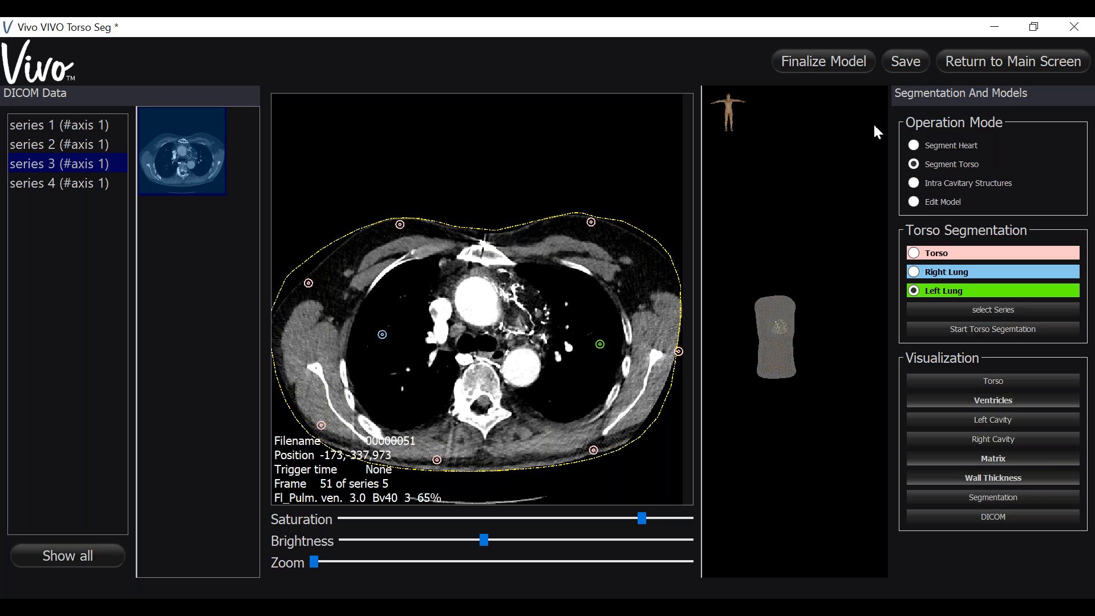
- Switch to model editing with the torso as the model to edit
{"action": "left_click", "coordinate": [915, 202]}
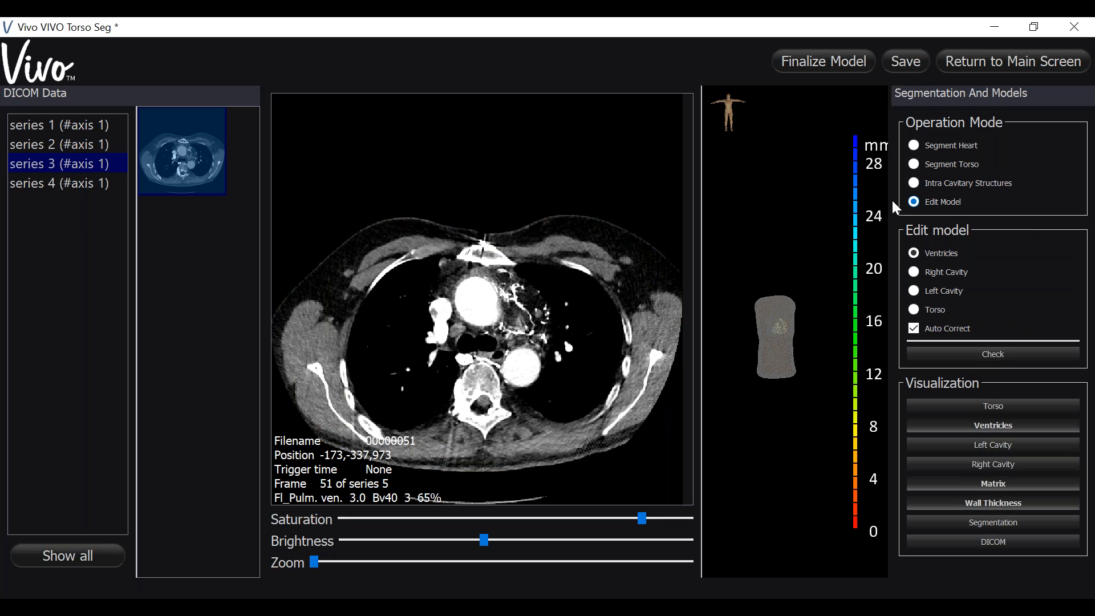
{"action": "scroll", "coordinate": [467, 267], "scroll_direction": "down", "scroll_amount": 2}
{"action": "scroll", "coordinate": [467, 266], "scroll_direction": "down", "scroll_amount": 4}
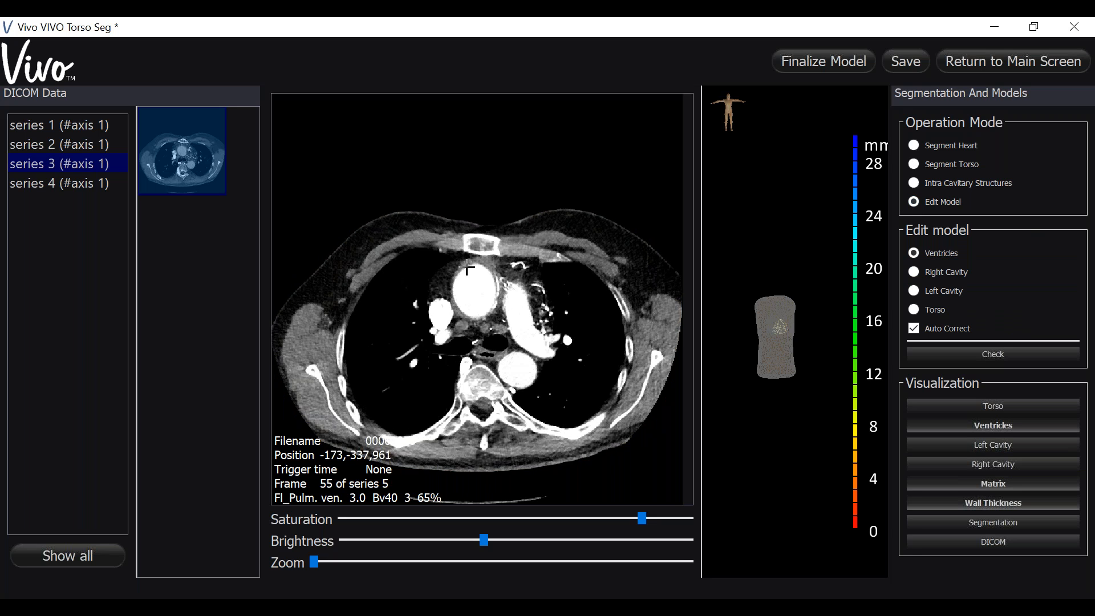
{"action": "scroll", "coordinate": [466, 266], "scroll_direction": "up", "scroll_amount": 3}
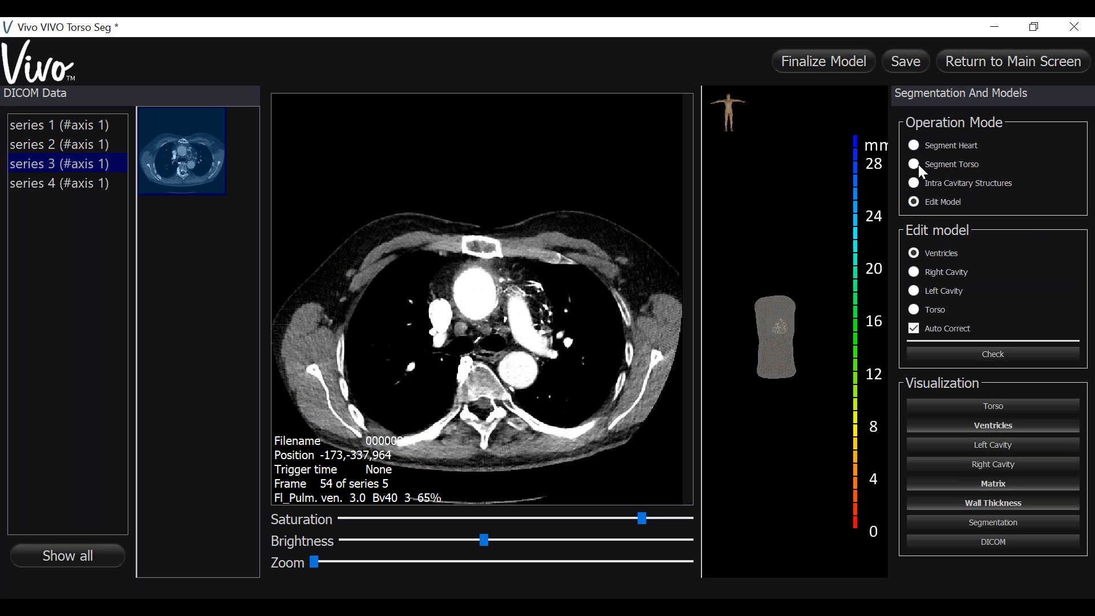
{"action": "left_click", "coordinate": [914, 309]}
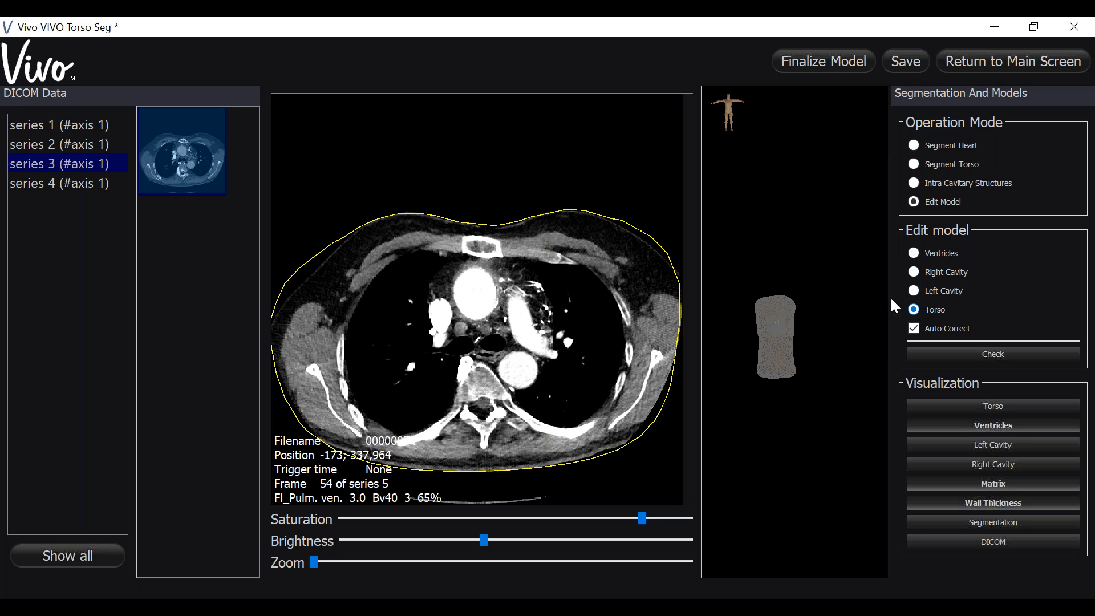
- Examine how the torso contour follows the skin outline on slices through the chest and up to the shoulders
{"action": "mouse_move", "coordinate": [517, 275]}
{"action": "scroll", "coordinate": [609, 263], "scroll_direction": "down", "scroll_amount": 7}
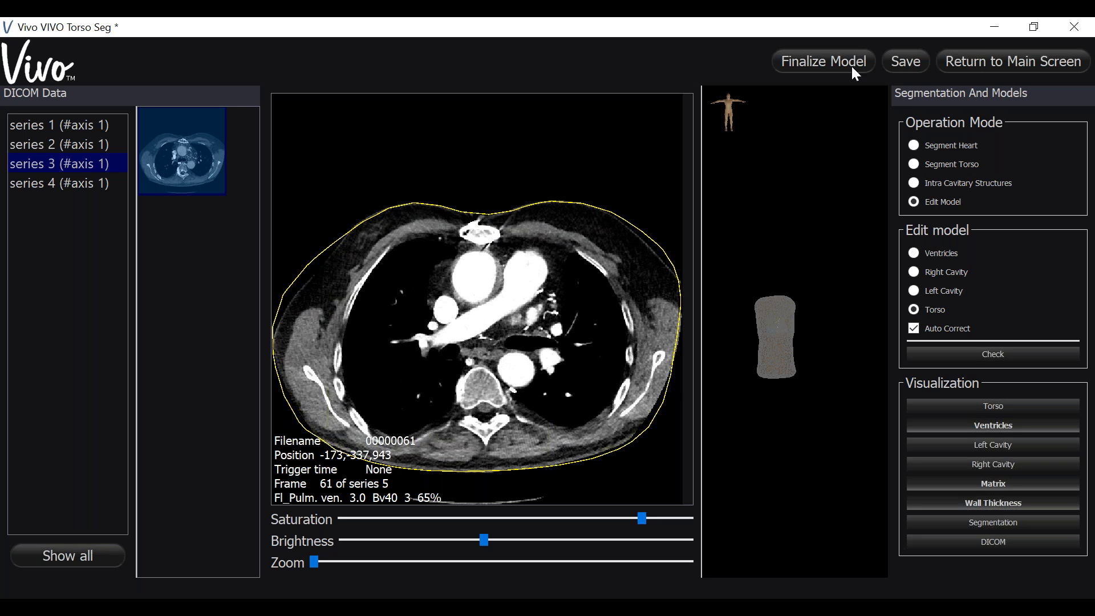
{"action": "scroll", "coordinate": [634, 216], "scroll_direction": "down", "scroll_amount": 9}
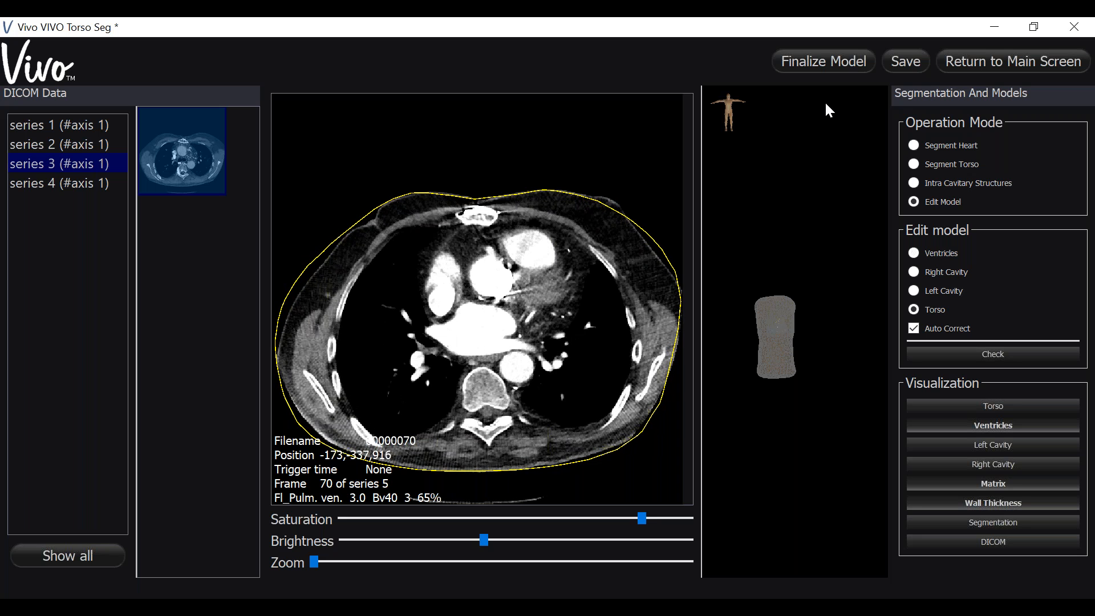
{"action": "left_click", "coordinate": [854, 65]}
{"action": "scroll", "coordinate": [599, 268], "scroll_direction": "up", "scroll_amount": 19}
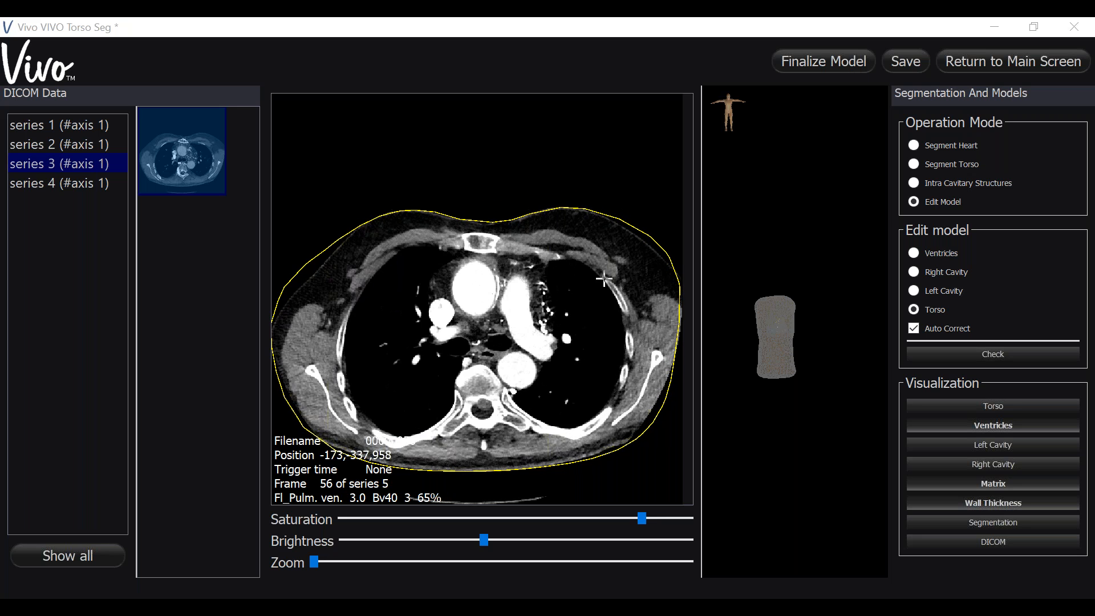
{"action": "scroll", "coordinate": [599, 268], "scroll_direction": "up", "scroll_amount": 4}
{"action": "left_click_drag", "start_coordinate": [701, 289], "coordinate": [734, 305]}
{"action": "scroll", "coordinate": [574, 379], "scroll_direction": "up", "scroll_amount": 15}
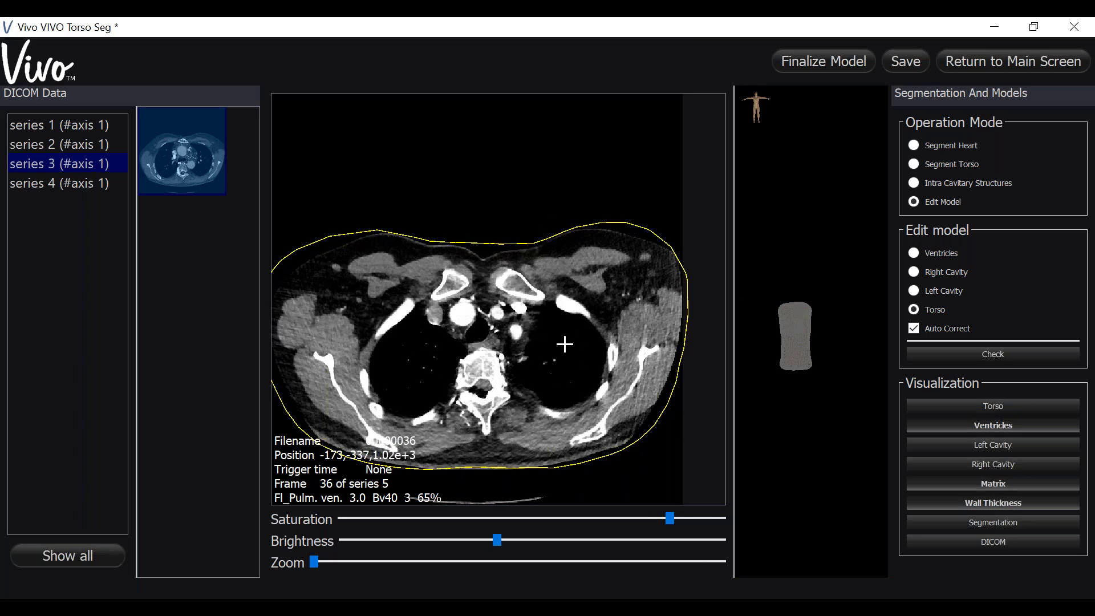
{"action": "scroll", "coordinate": [564, 335], "scroll_direction": "up", "scroll_amount": 11}
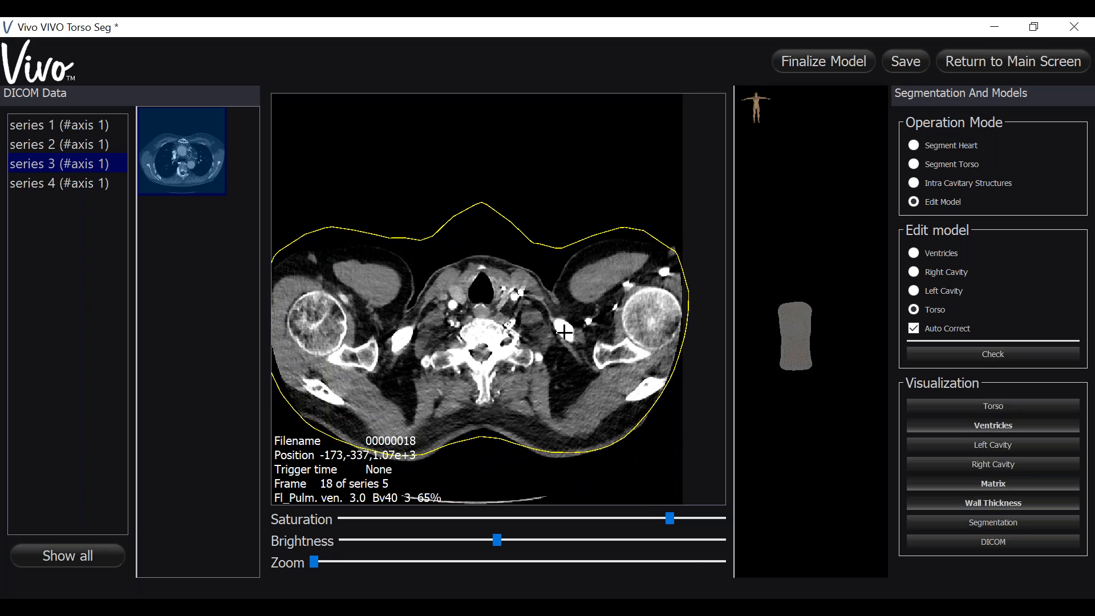
- Adjust the torso contour to the skin along the patient's left side and left back on frame 31
{"action": "scroll", "coordinate": [564, 335], "scroll_direction": "down", "scroll_amount": 10}
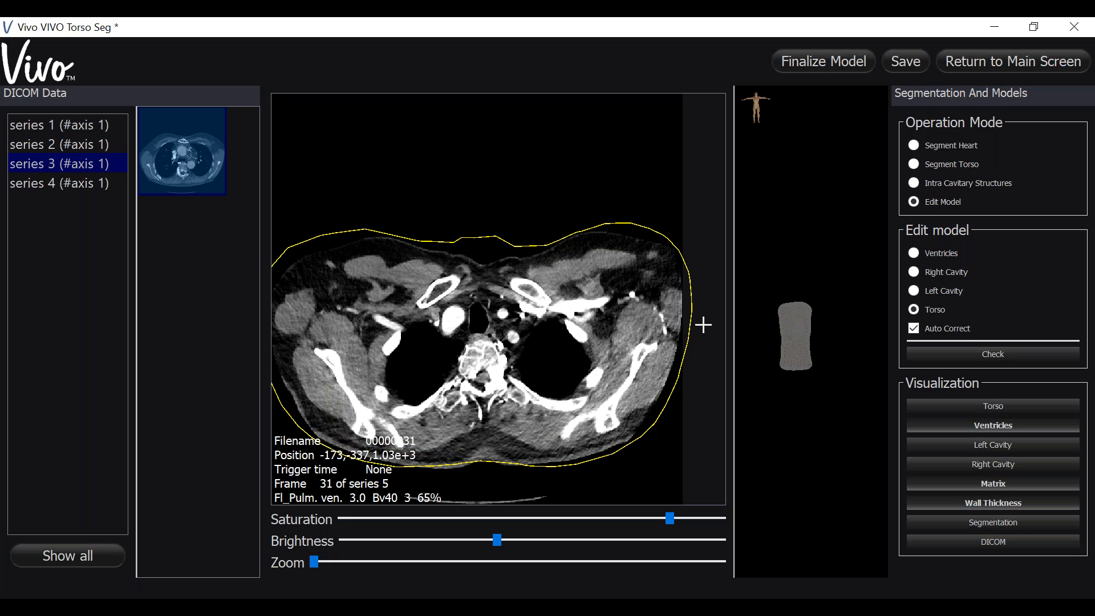
{"action": "left_click", "coordinate": [692, 323]}
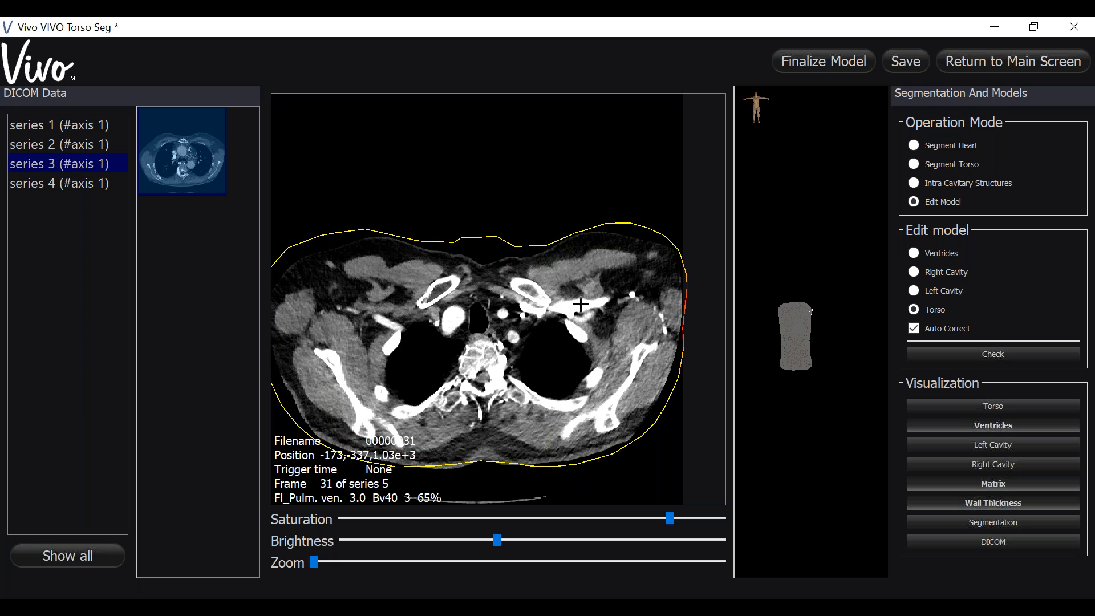
{"action": "left_click", "coordinate": [584, 464]}
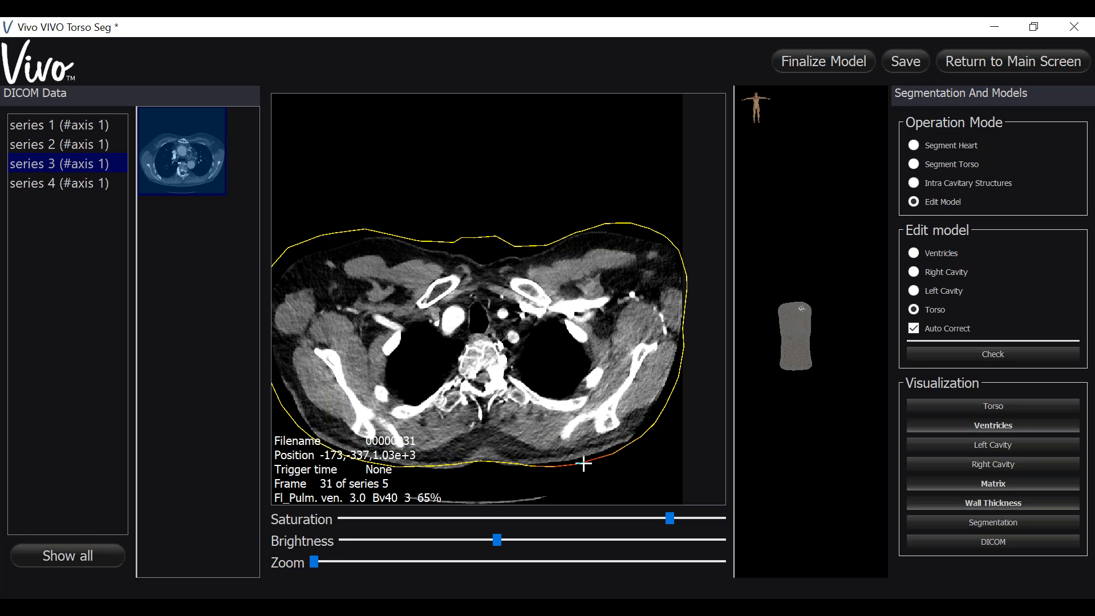
- Pull the torso contour in to the skin at the middle of the back and adjust the right back on frame 26
{"action": "scroll", "coordinate": [584, 463], "scroll_direction": "up", "scroll_amount": 5}
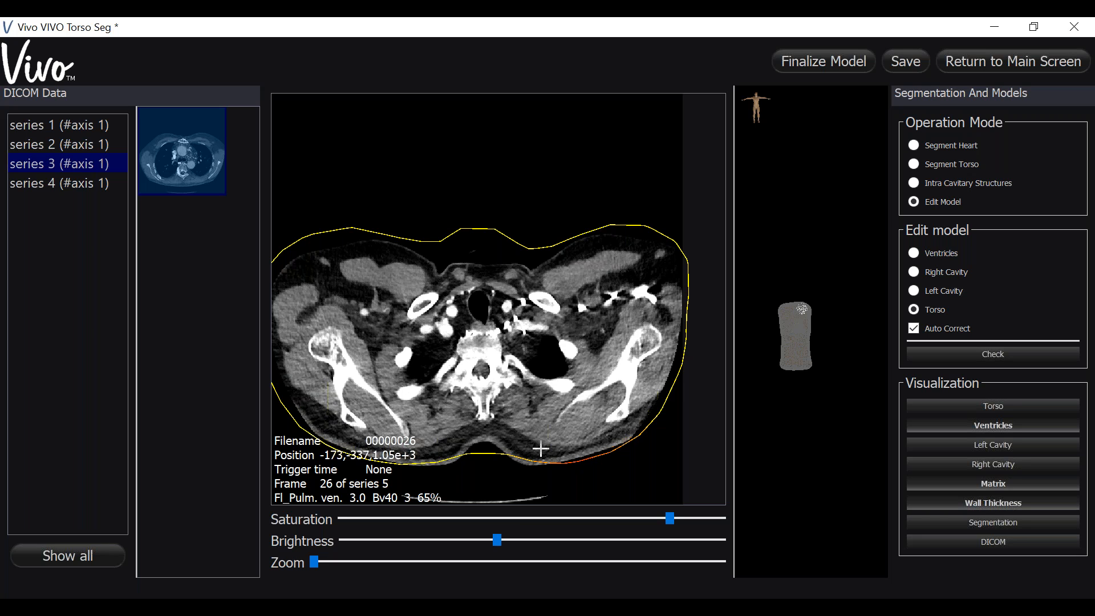
{"action": "left_click", "coordinate": [481, 451]}
{"action": "left_click", "coordinate": [484, 446]}
{"action": "left_click", "coordinate": [484, 443]}
{"action": "left_click", "coordinate": [435, 460]}
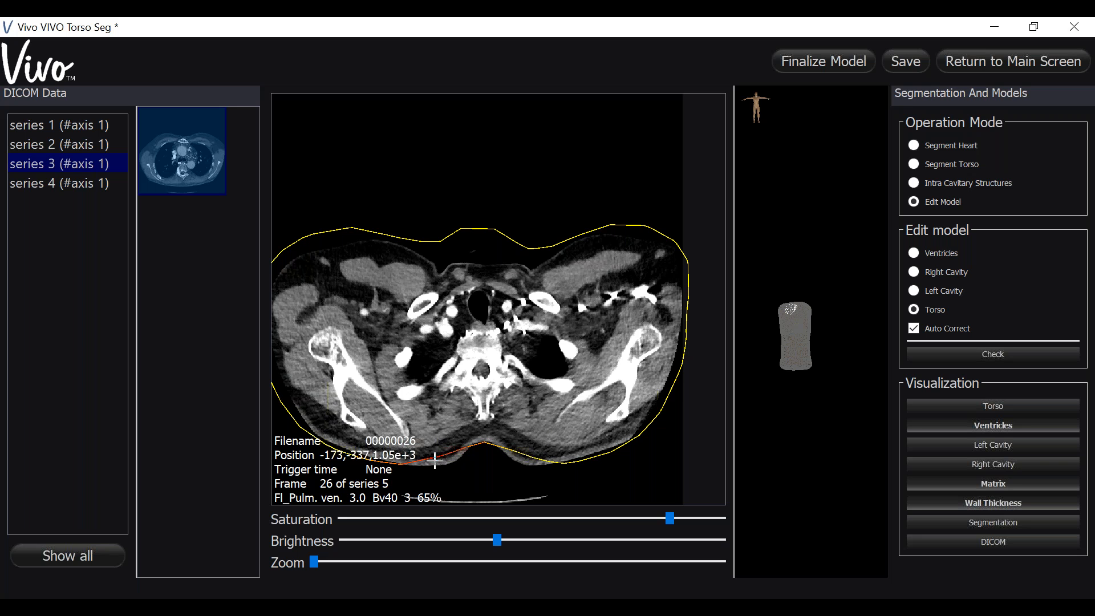
- Check the edited torso contour against the skin on slices from the upper chest down to the liver
{"action": "scroll", "coordinate": [574, 347], "scroll_direction": "down", "scroll_amount": 6}
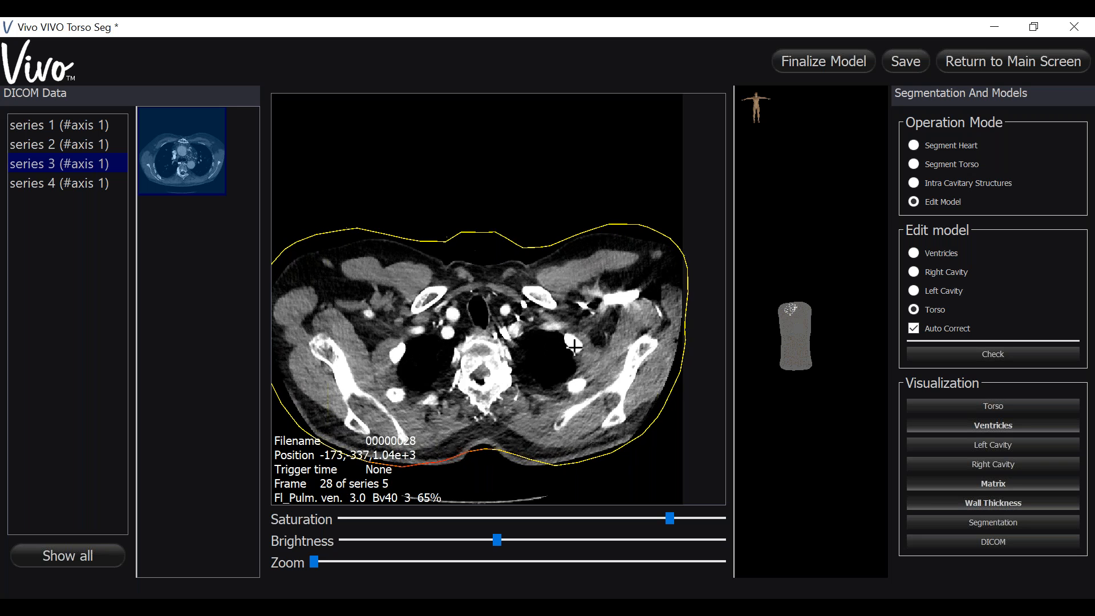
{"action": "scroll", "coordinate": [575, 347], "scroll_direction": "down", "scroll_amount": 20}
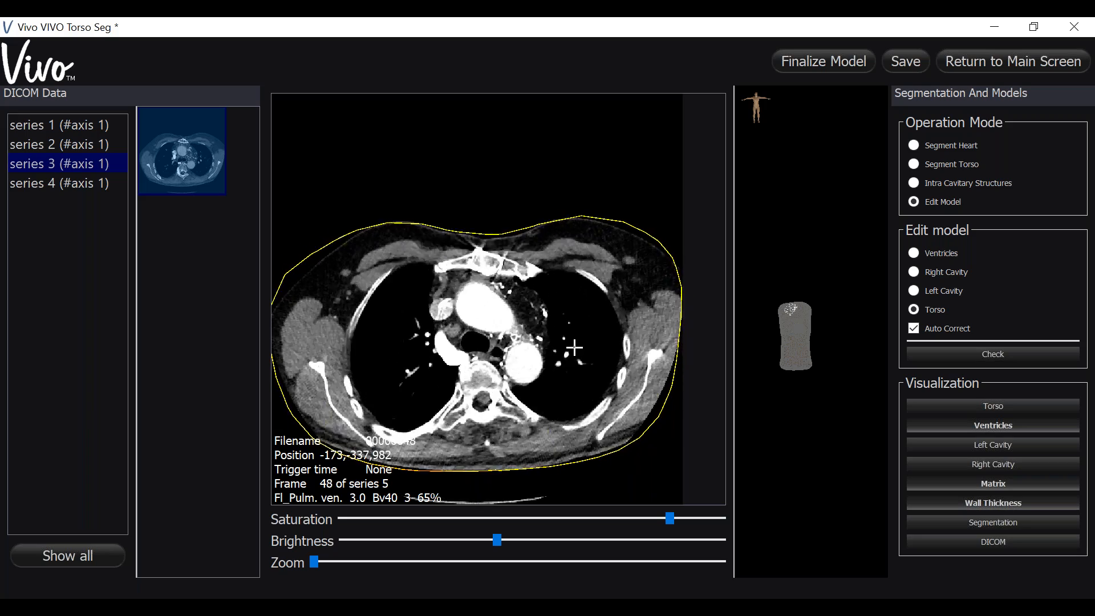
{"action": "scroll", "coordinate": [574, 347], "scroll_direction": "down", "scroll_amount": 20}
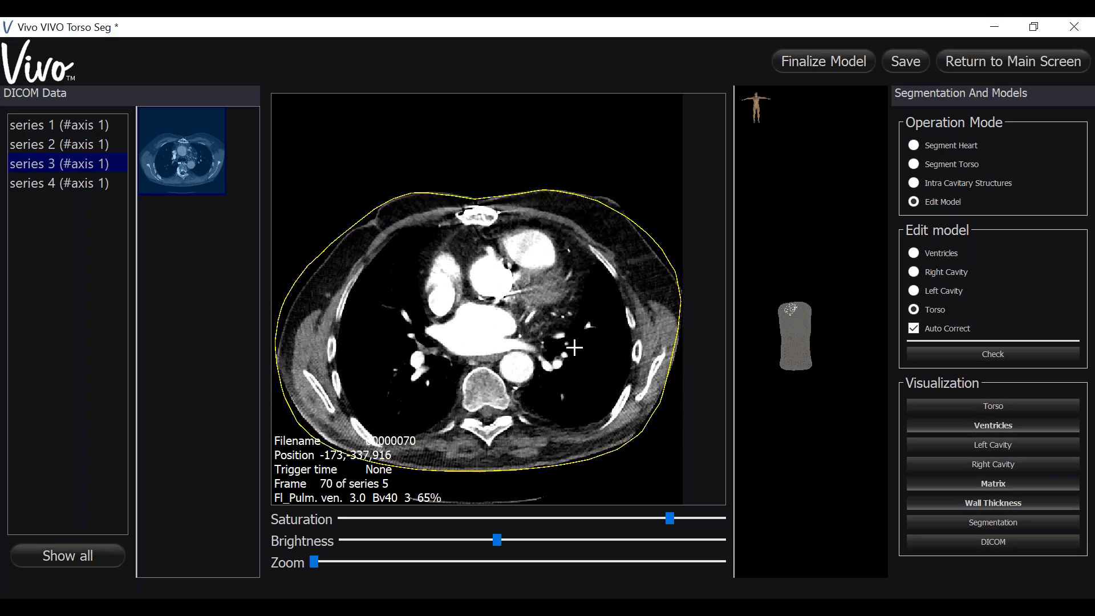
{"action": "scroll", "coordinate": [574, 347], "scroll_direction": "down", "scroll_amount": 20}
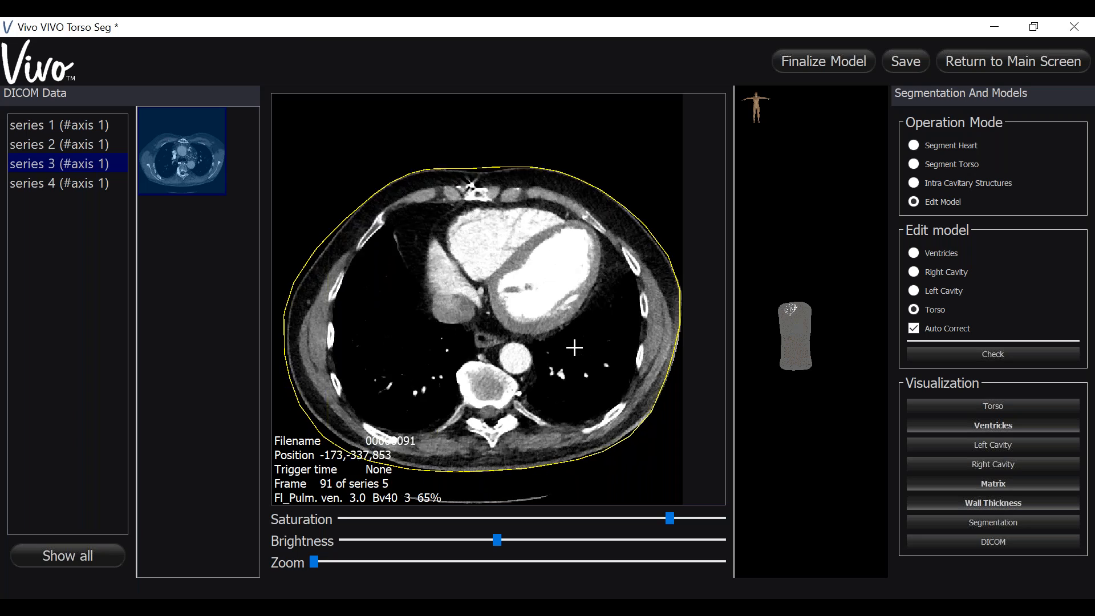
{"action": "scroll", "coordinate": [575, 348], "scroll_direction": "down", "scroll_amount": 5}
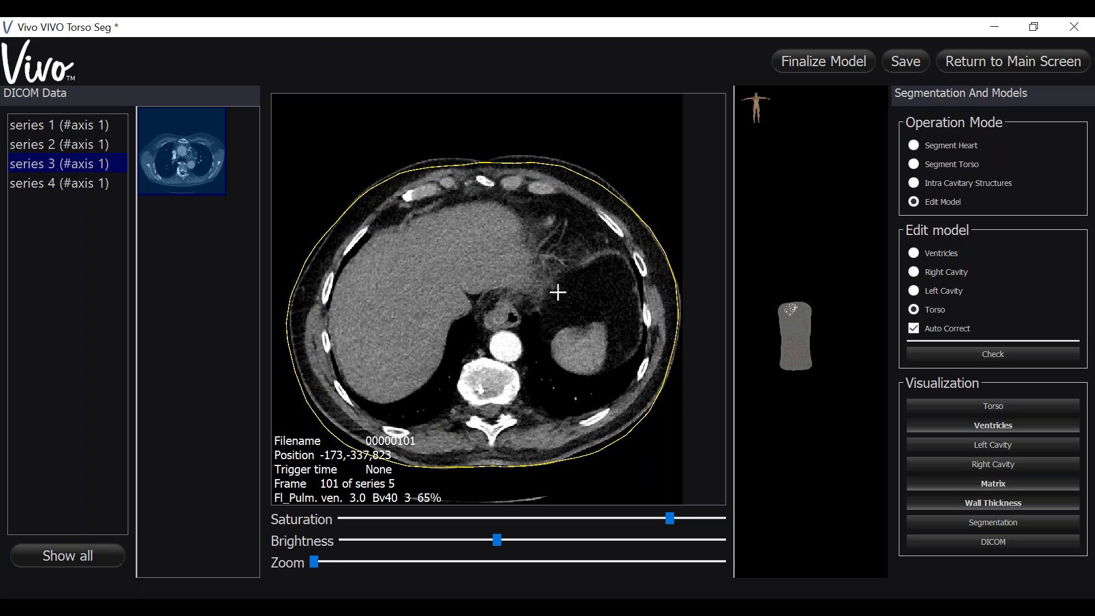
{"action": "scroll", "coordinate": [544, 371], "scroll_direction": "up", "scroll_amount": 20}
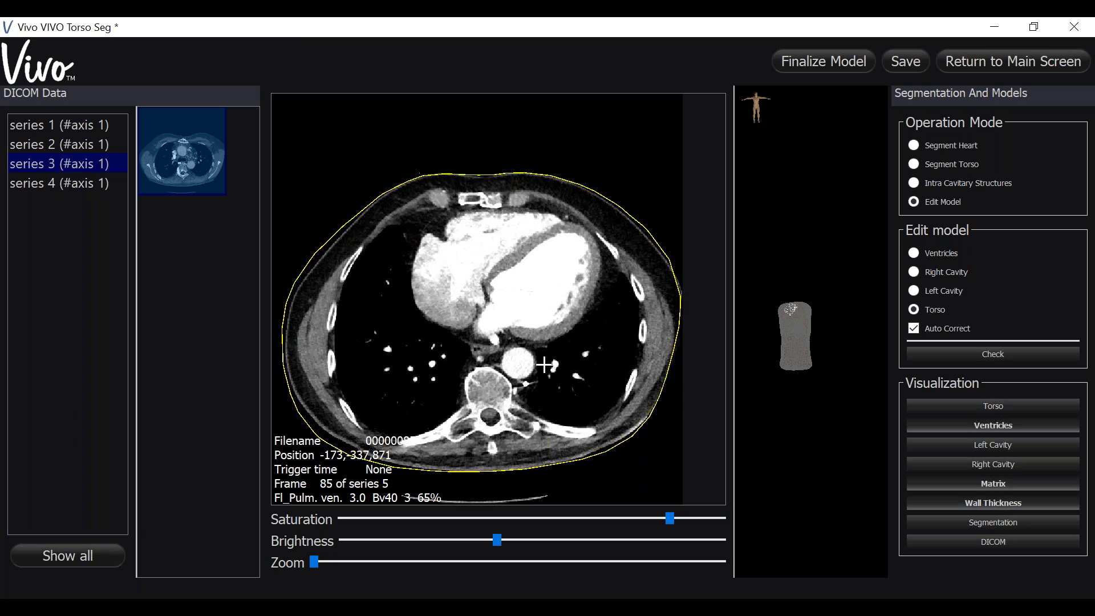
- Adjust the torso contour to the skin just left of the patient's back midline on frame 31
{"action": "scroll", "coordinate": [545, 361], "scroll_direction": "up", "scroll_amount": 13}
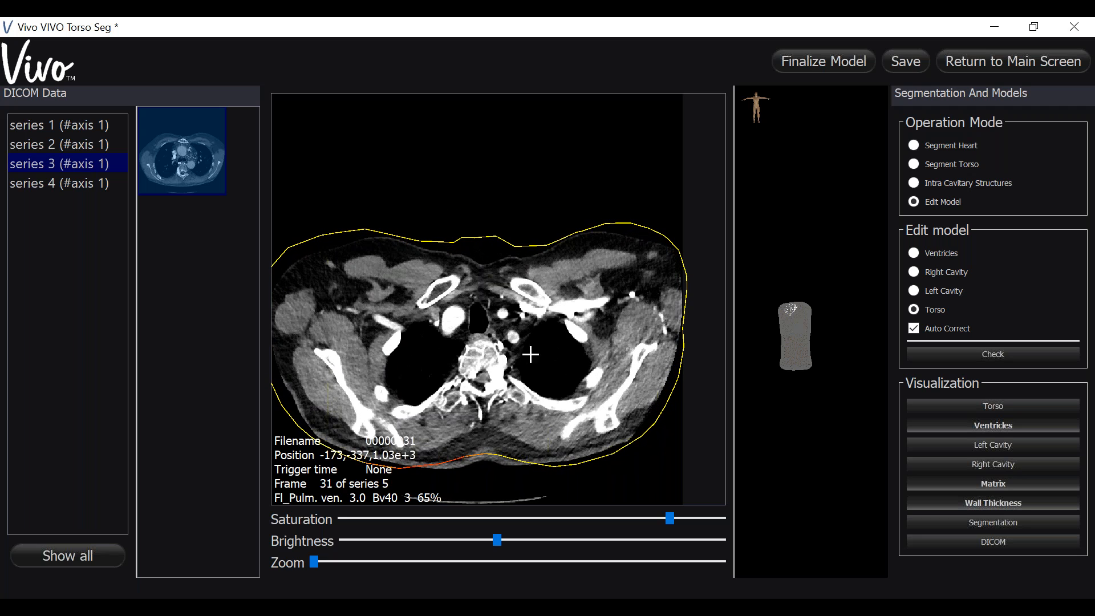
{"action": "left_click_drag", "start_coordinate": [451, 463], "coordinate": [497, 461]}
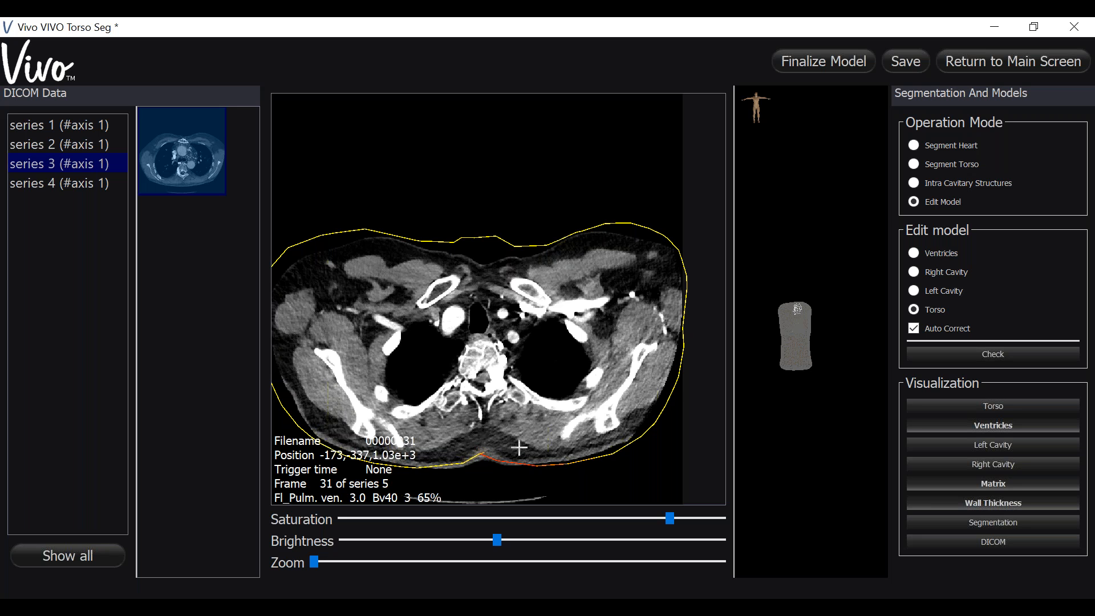
- Examine how the torso contour follows the skin on slices through the upper chest and shoulders
{"action": "scroll", "coordinate": [536, 403], "scroll_direction": "up", "scroll_amount": 10}
{"action": "scroll", "coordinate": [536, 403], "scroll_direction": "up", "scroll_amount": 6}
{"action": "scroll", "coordinate": [505, 372], "scroll_direction": "down", "scroll_amount": 3}
{"action": "scroll", "coordinate": [505, 372], "scroll_direction": "down", "scroll_amount": 20}
{"action": "scroll", "coordinate": [504, 372], "scroll_direction": "down", "scroll_amount": 9}
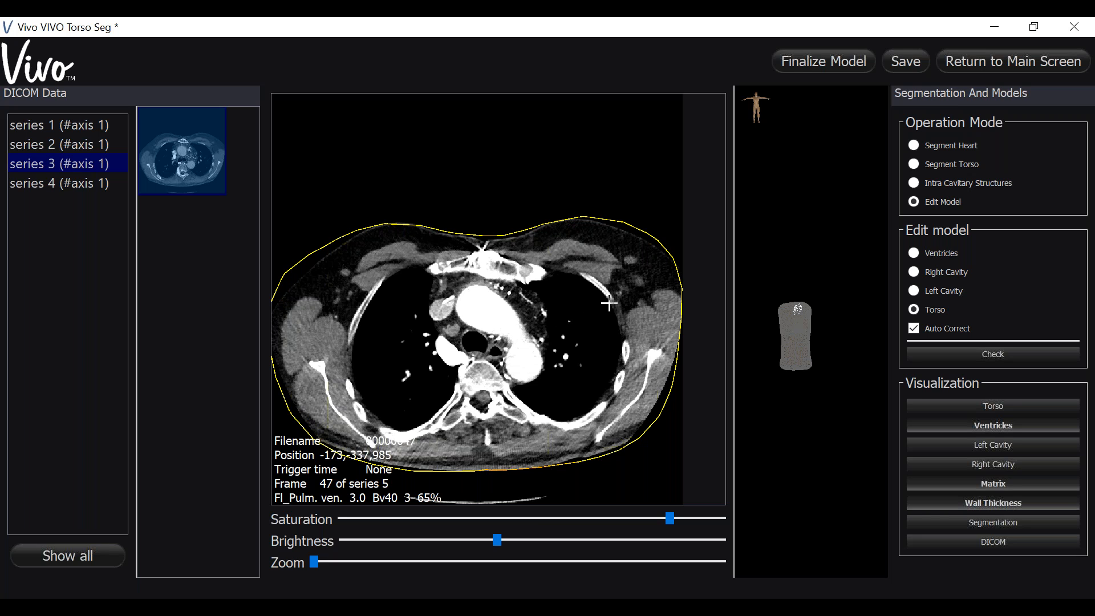
{"action": "mouse_move", "coordinate": [609, 304]}
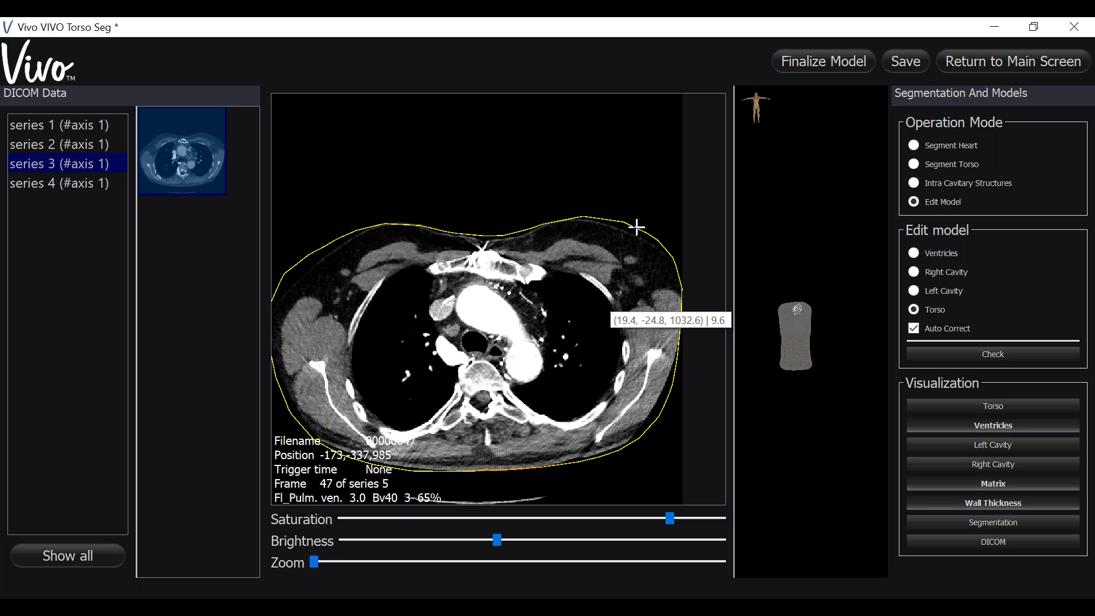
{"action": "scroll", "coordinate": [636, 226], "scroll_direction": "down", "scroll_amount": 3}
{"action": "scroll", "coordinate": [636, 226], "scroll_direction": "down", "scroll_amount": 6}
{"action": "scroll", "coordinate": [636, 226], "scroll_direction": "up", "scroll_amount": 8}
{"action": "scroll", "coordinate": [636, 226], "scroll_direction": "up", "scroll_amount": 7}
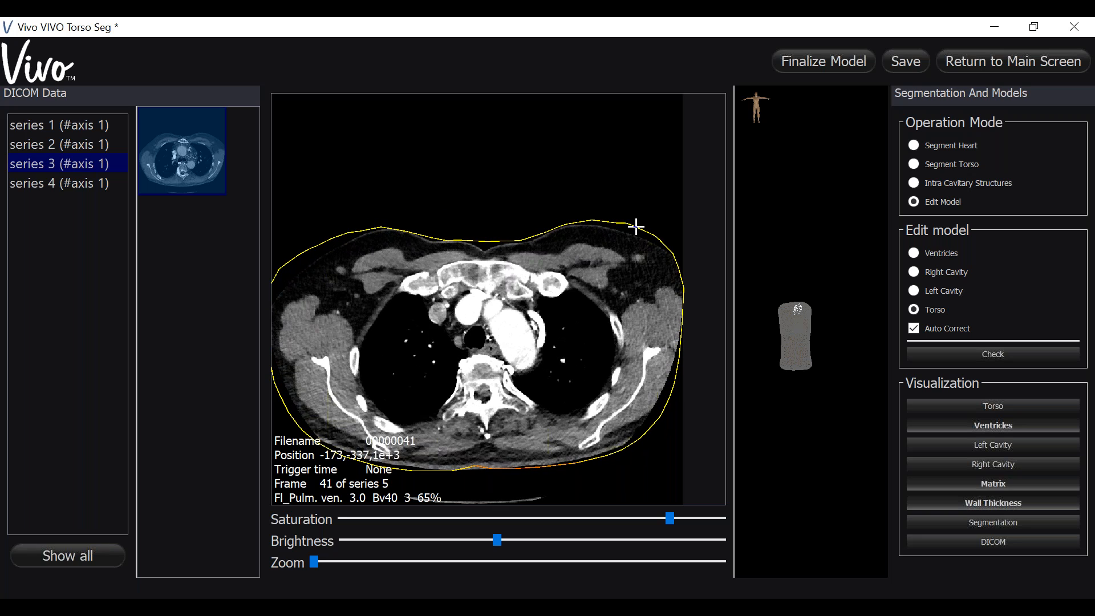
{"action": "scroll", "coordinate": [636, 227], "scroll_direction": "up", "scroll_amount": 6}
{"action": "scroll", "coordinate": [636, 226], "scroll_direction": "down", "scroll_amount": 4}
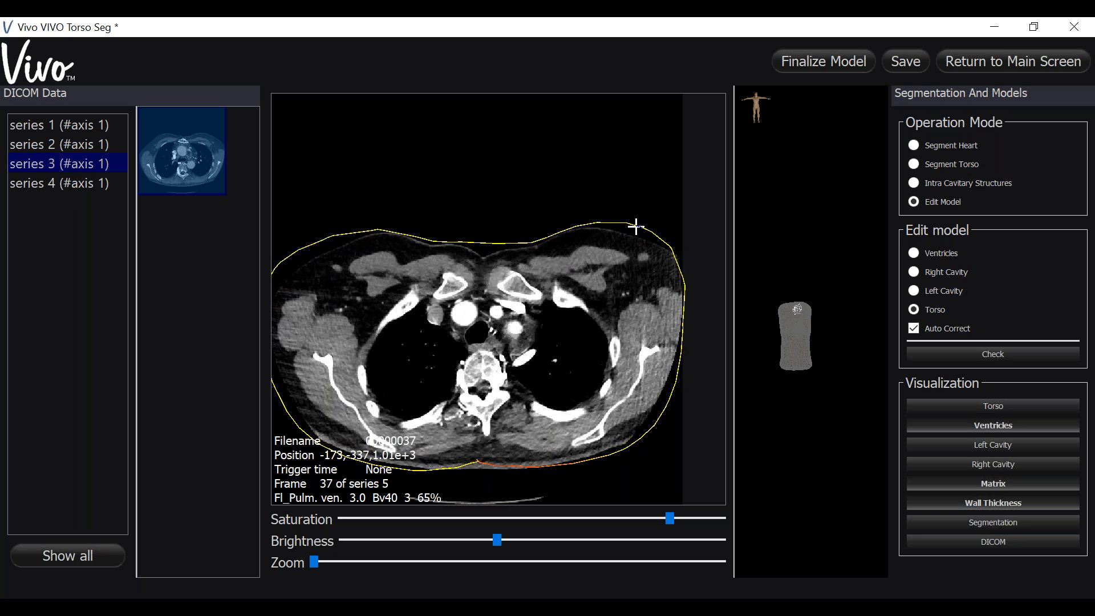
{"action": "scroll", "coordinate": [636, 227], "scroll_direction": "down", "scroll_amount": 6}
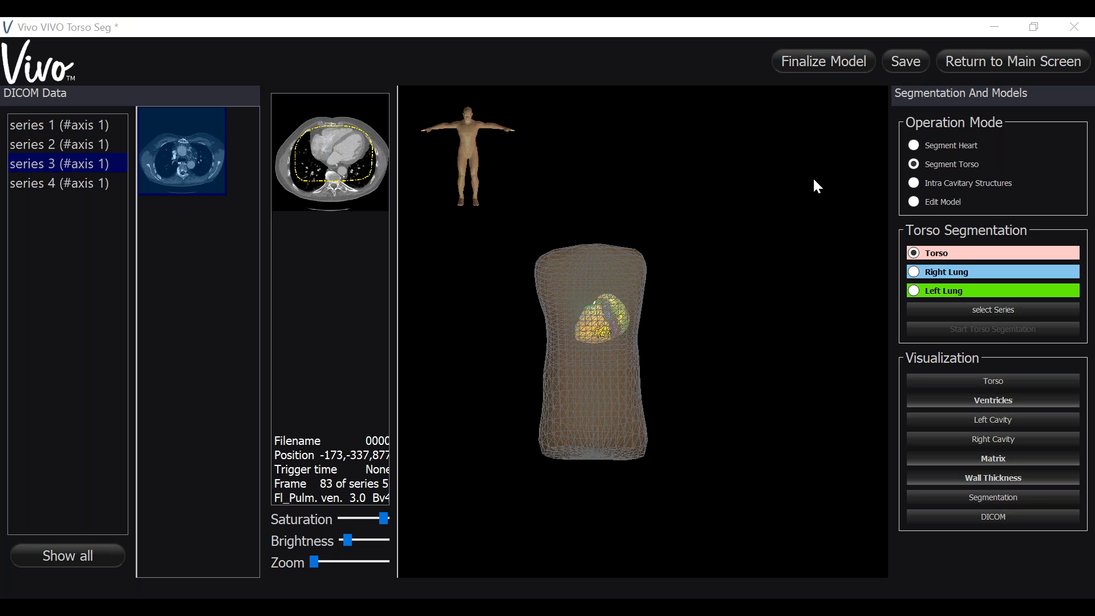
- Switch to editing the torso model and enlarge the DICOM image view
{"action": "left_click", "coordinate": [914, 202]}
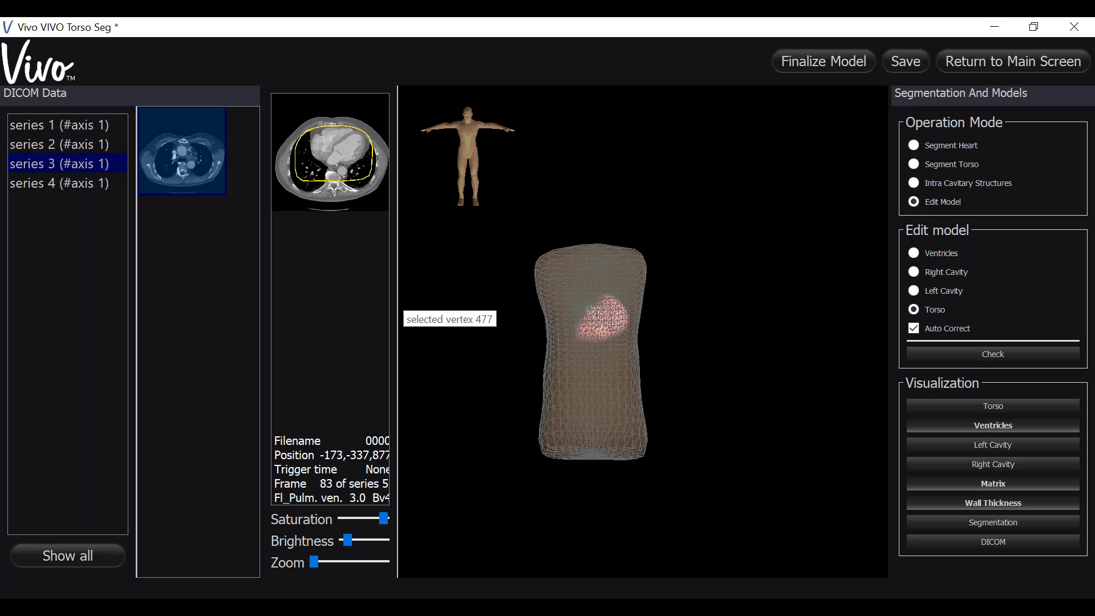
{"action": "left_click_drag", "start_coordinate": [397, 303], "coordinate": [762, 364]}
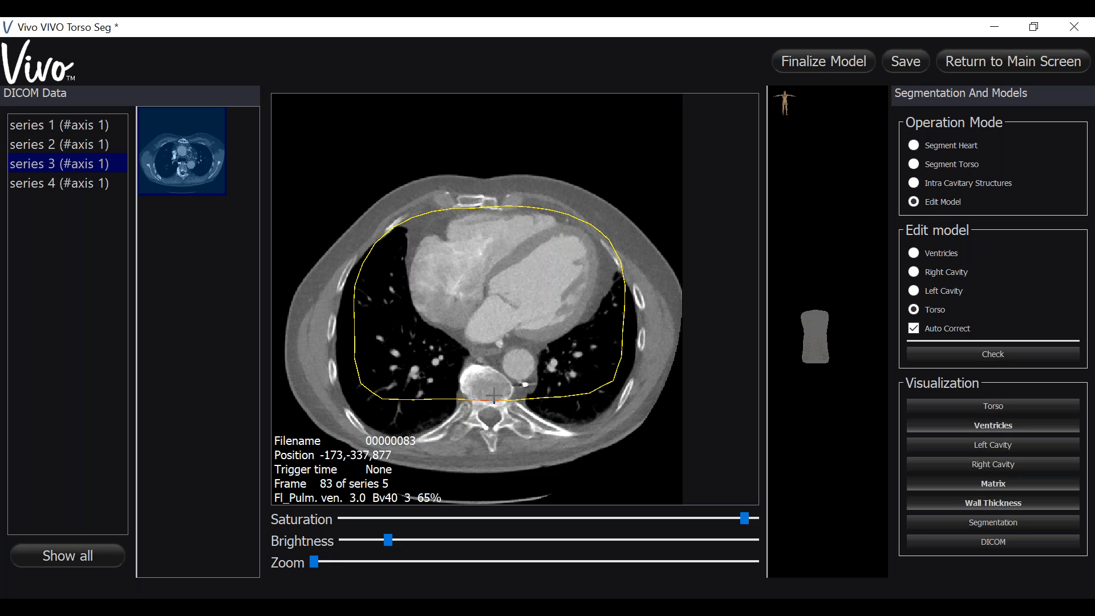
{"action": "scroll", "coordinate": [494, 396], "scroll_direction": "up", "scroll_amount": 4}
{"action": "left_click_drag", "start_coordinate": [494, 396], "coordinate": [501, 434]}
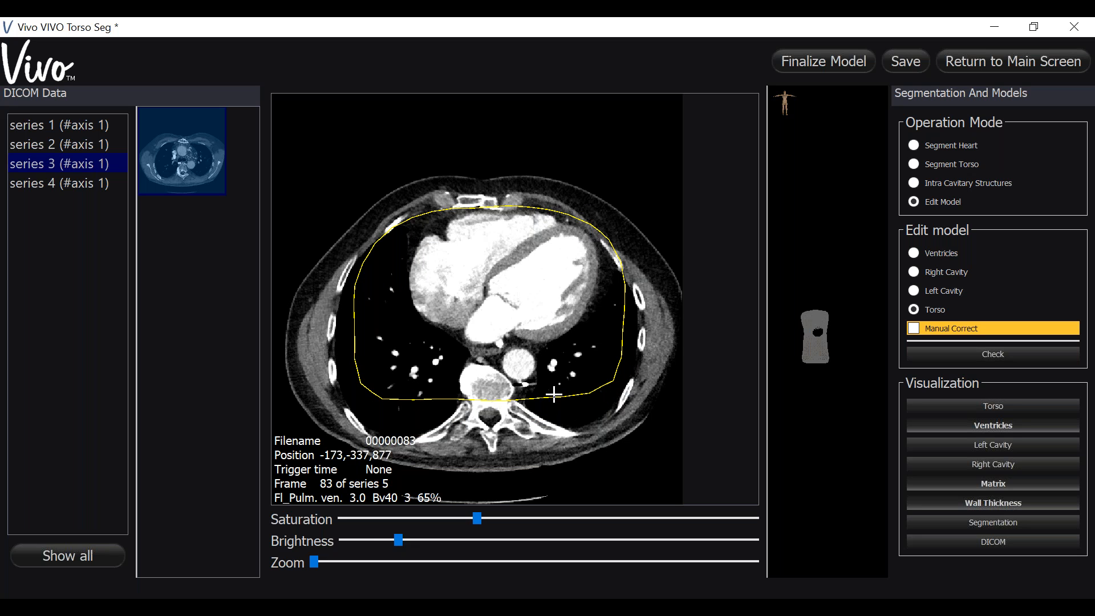
{"action": "left_click_drag", "start_coordinate": [554, 397], "coordinate": [565, 430]}
{"action": "left_click_drag", "start_coordinate": [623, 348], "coordinate": [650, 365]}
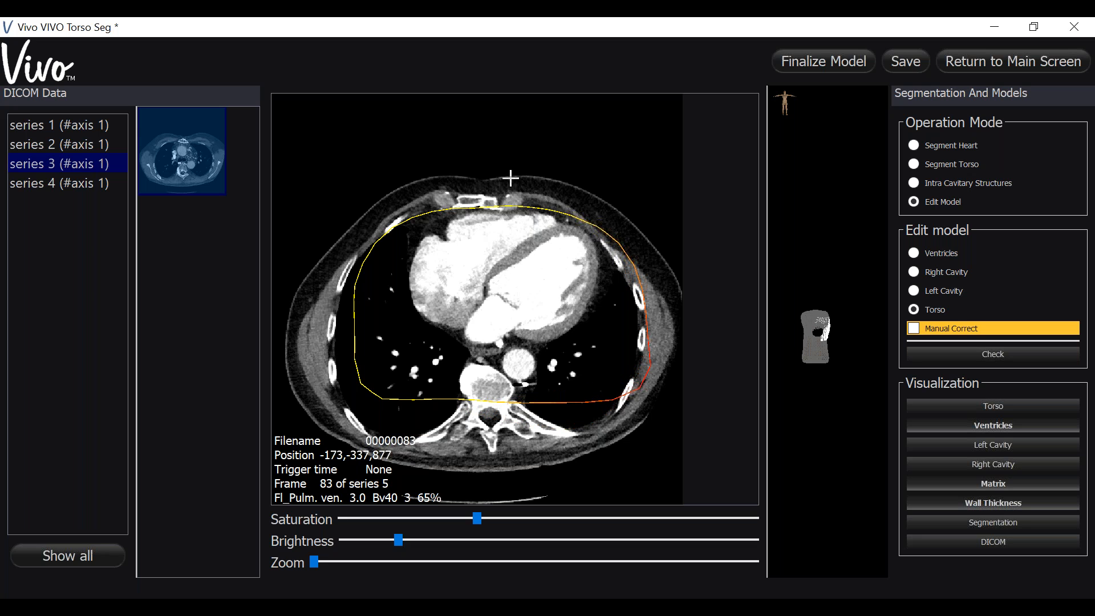
{"action": "key", "text": "ctrl+z"}
{"action": "key", "text": "ctrl+z"}
- Pull the torso contour outward toward the skin at the middle back, left back and left side on frame 83
{"action": "left_click_drag", "start_coordinate": [492, 403], "coordinate": [489, 457]}
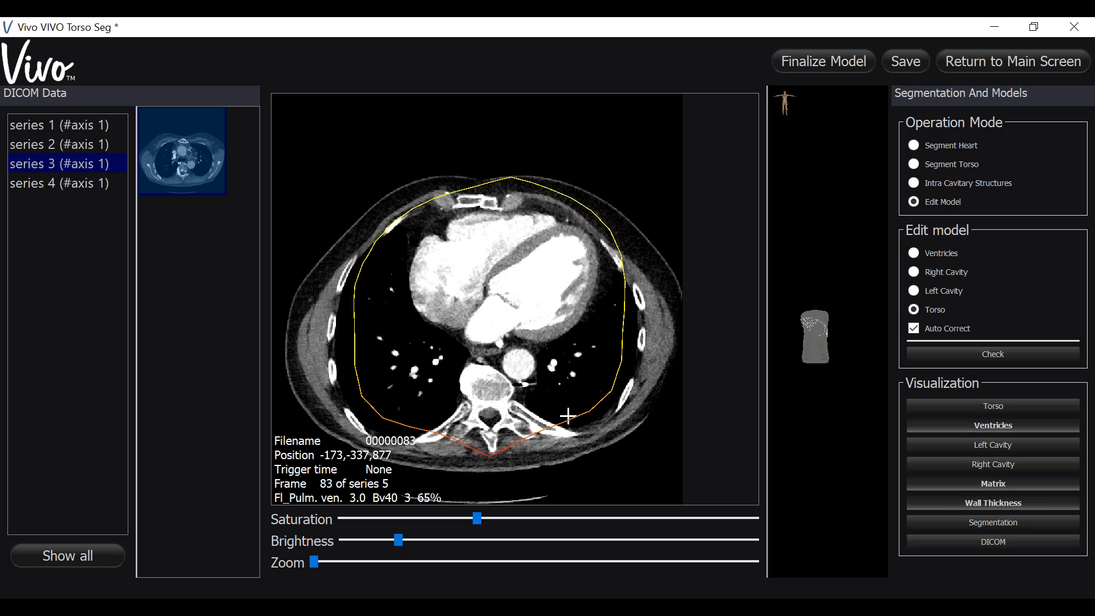
{"action": "left_click_drag", "start_coordinate": [568, 422], "coordinate": [589, 437]}
{"action": "left_click_drag", "start_coordinate": [632, 314], "coordinate": [670, 326]}
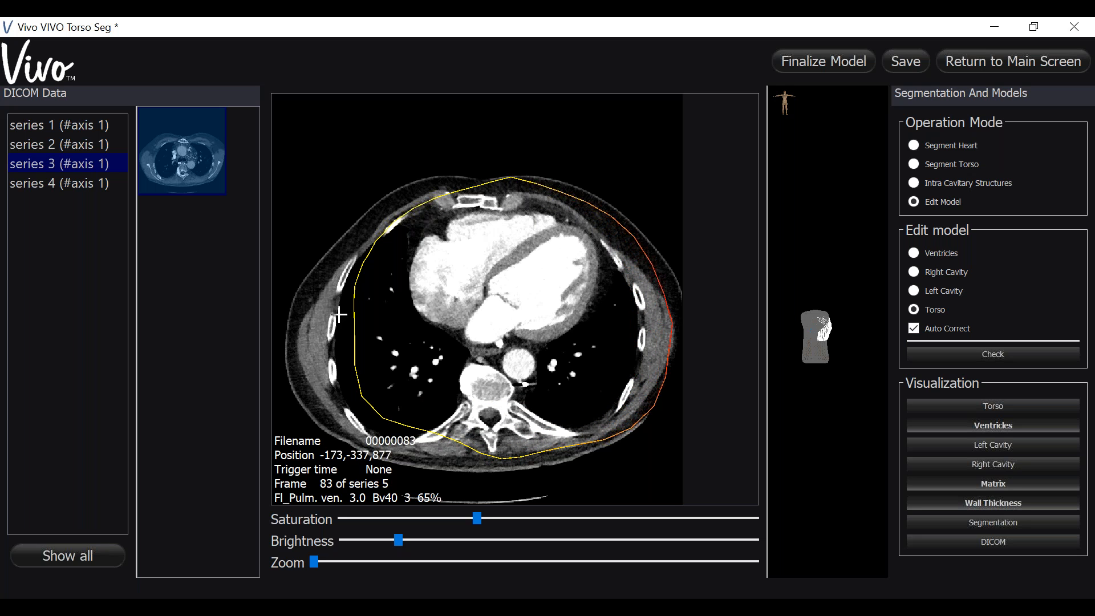
- Pull the torso contour outward toward the skin along the patient's right side, right front and right back on frame 83
{"action": "left_click_drag", "start_coordinate": [354, 335], "coordinate": [305, 330]}
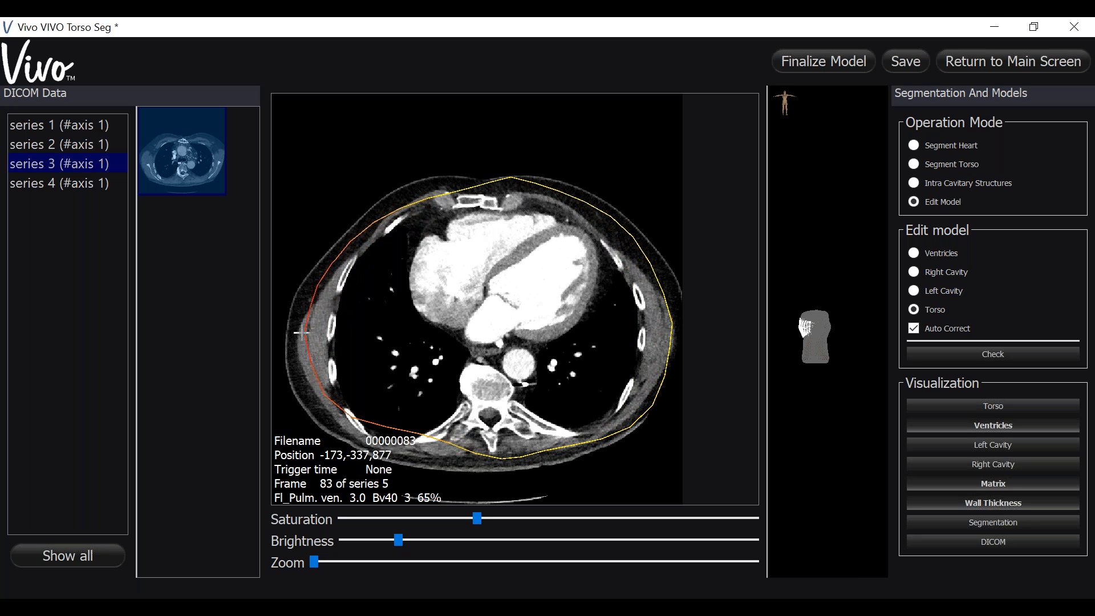
{"action": "left_click_drag", "start_coordinate": [427, 196], "coordinate": [416, 189]}
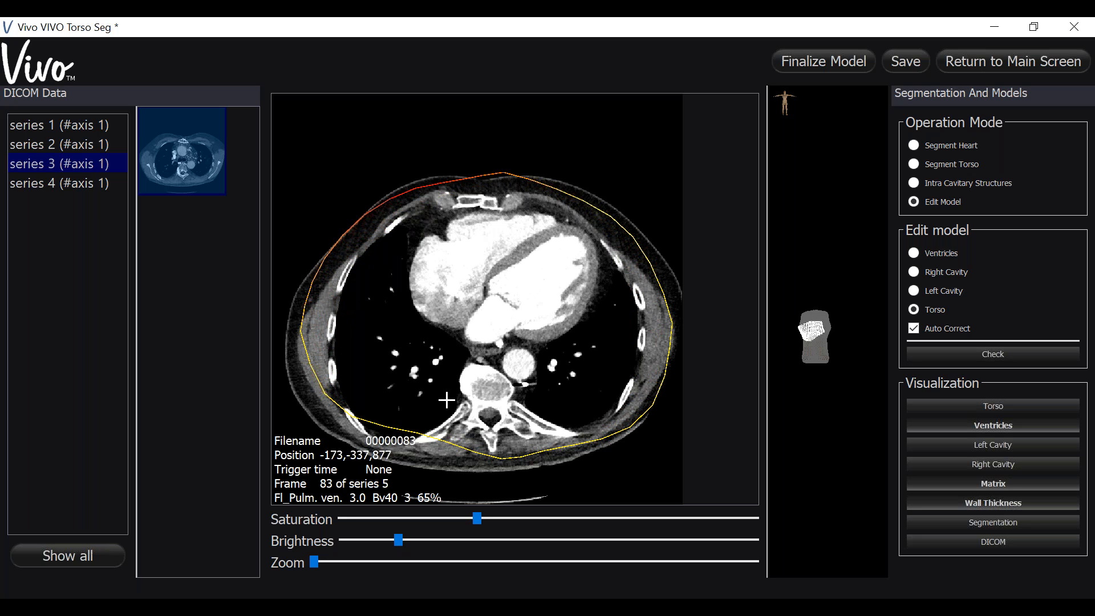
{"action": "left_click_drag", "start_coordinate": [415, 430], "coordinate": [388, 459]}
- Refine the torso contour at the left back, the left front side and the middle of the back on frame 83
{"action": "left_click_drag", "start_coordinate": [555, 457], "coordinate": [561, 461]}
{"action": "left_click_drag", "start_coordinate": [652, 272], "coordinate": [672, 266]}
{"action": "left_click_drag", "start_coordinate": [477, 476], "coordinate": [477, 471]}
- Check how the reshaped torso contour compares with the skin outline on slices above and below the heart
{"action": "scroll", "coordinate": [489, 257], "scroll_direction": "down", "scroll_amount": 11}
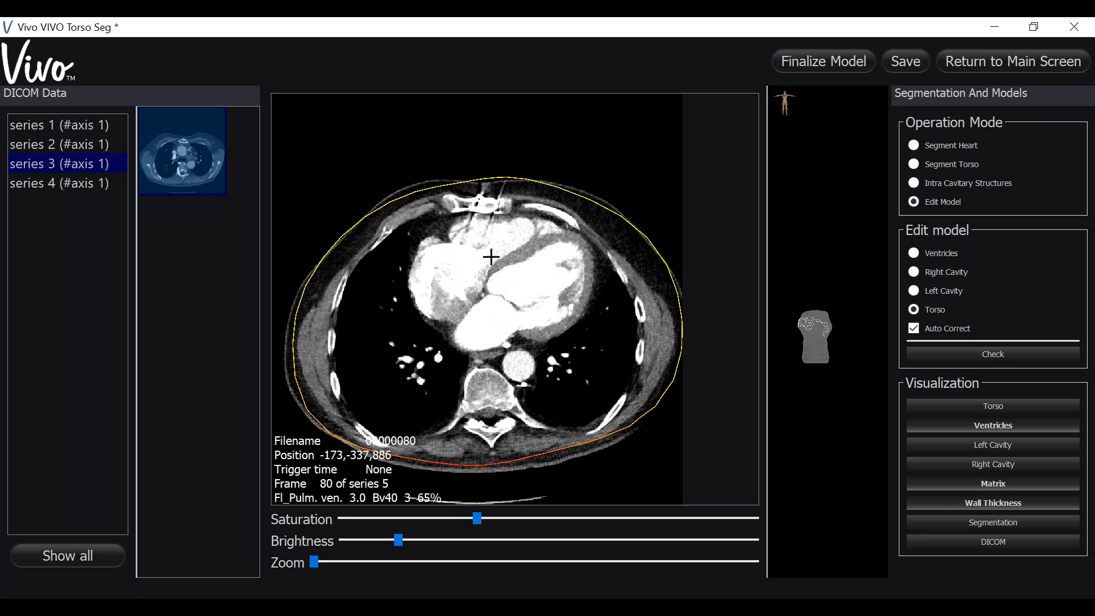
{"action": "scroll", "coordinate": [489, 257], "scroll_direction": "up", "scroll_amount": 8}
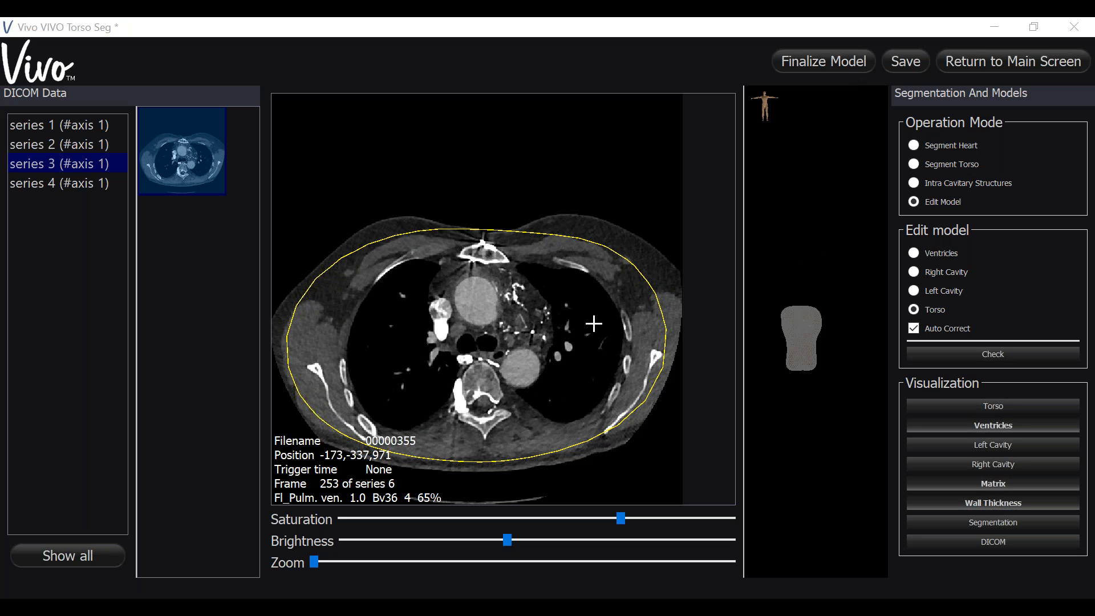
{"action": "scroll", "coordinate": [594, 323], "scroll_direction": "up", "scroll_amount": 4}
{"action": "scroll", "coordinate": [594, 324], "scroll_direction": "down", "scroll_amount": 14}
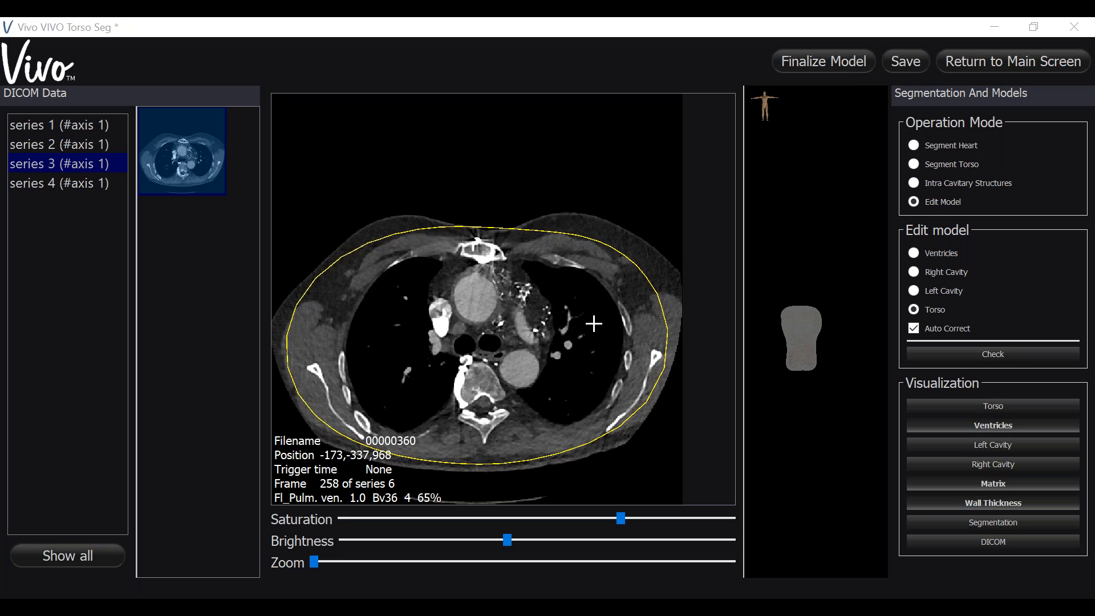
{"action": "scroll", "coordinate": [594, 323], "scroll_direction": "down", "scroll_amount": 20}
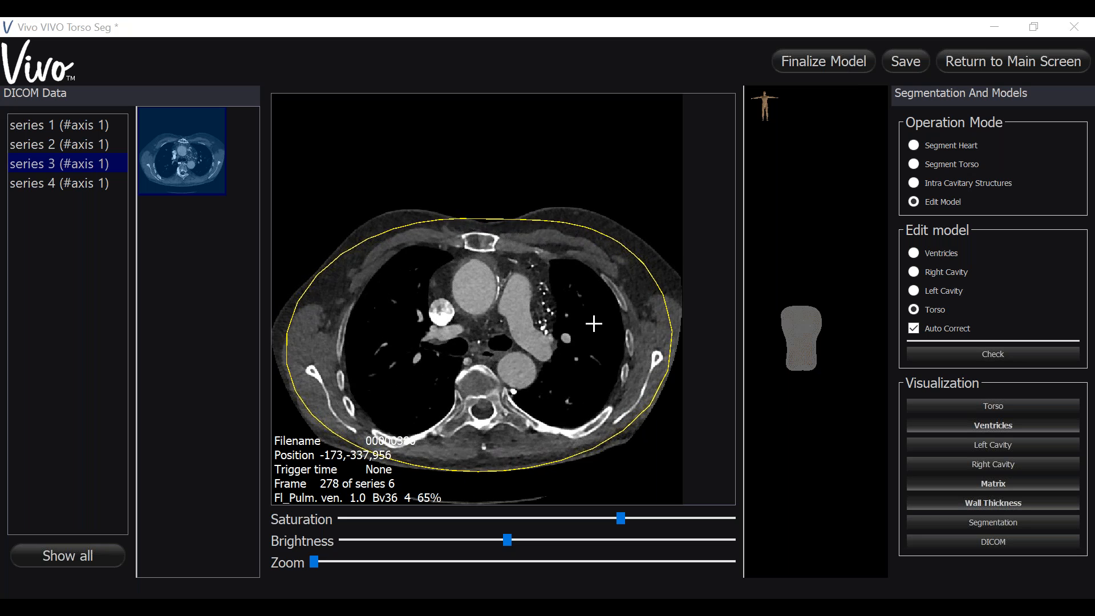
{"action": "scroll", "coordinate": [594, 323], "scroll_direction": "down", "scroll_amount": 15}
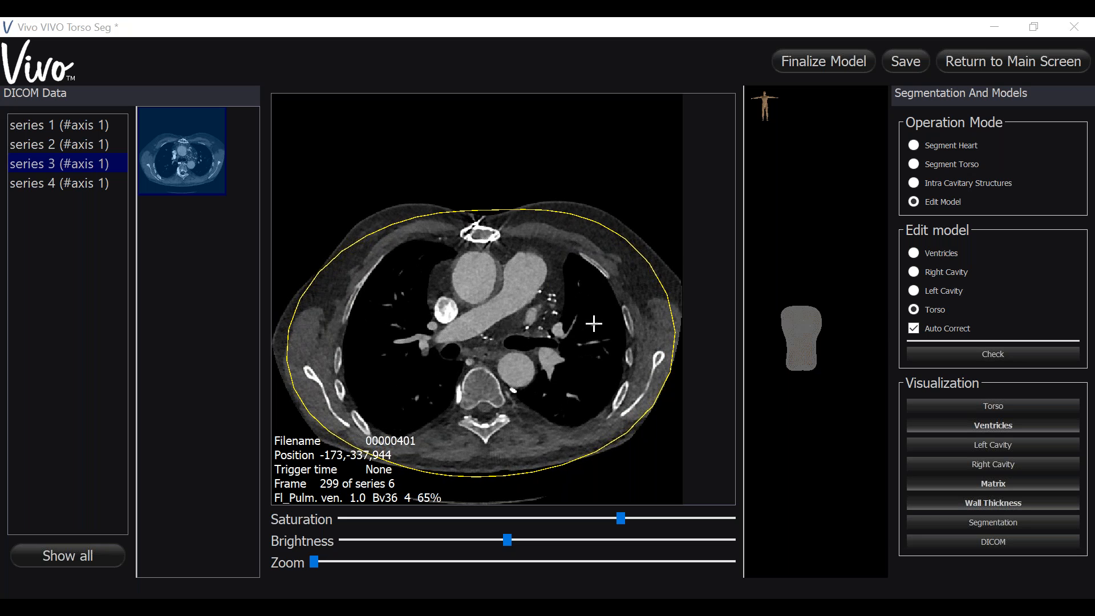
{"action": "scroll", "coordinate": [594, 324], "scroll_direction": "down", "scroll_amount": 8}
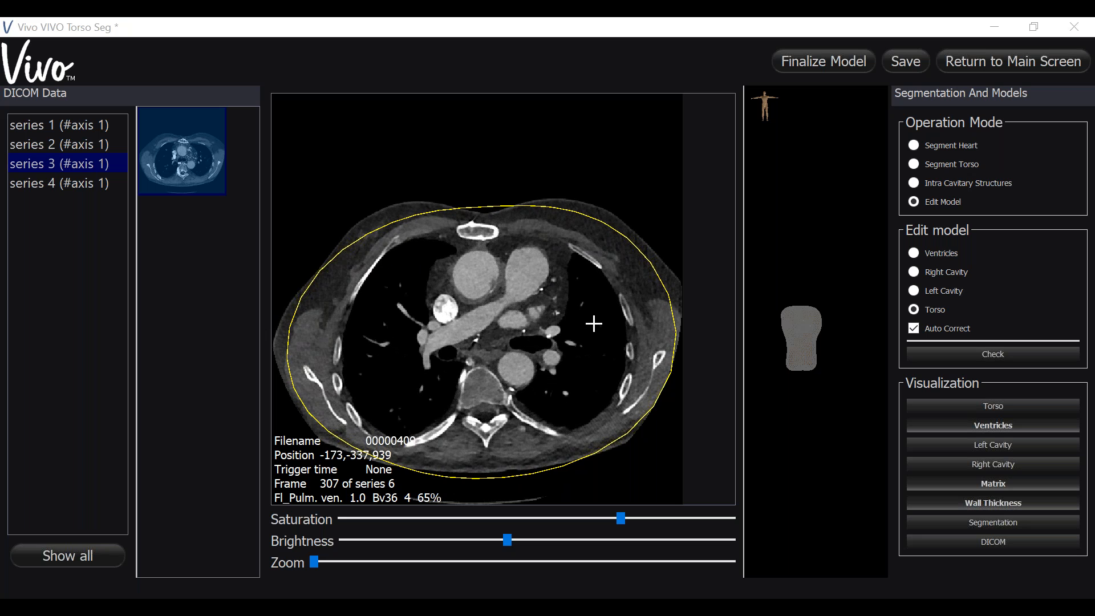
{"action": "scroll", "coordinate": [594, 323], "scroll_direction": "down", "scroll_amount": 5}
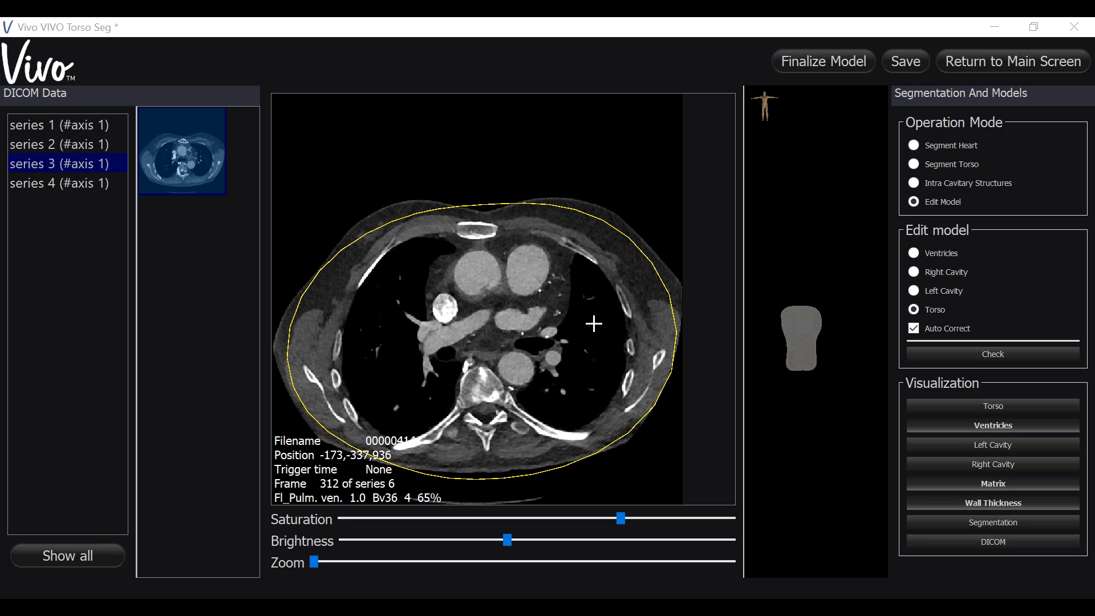
- Display the series 1 topogram and raise the top of the torso contour to shoulder level on both sides
{"action": "left_click", "coordinate": [83, 125]}
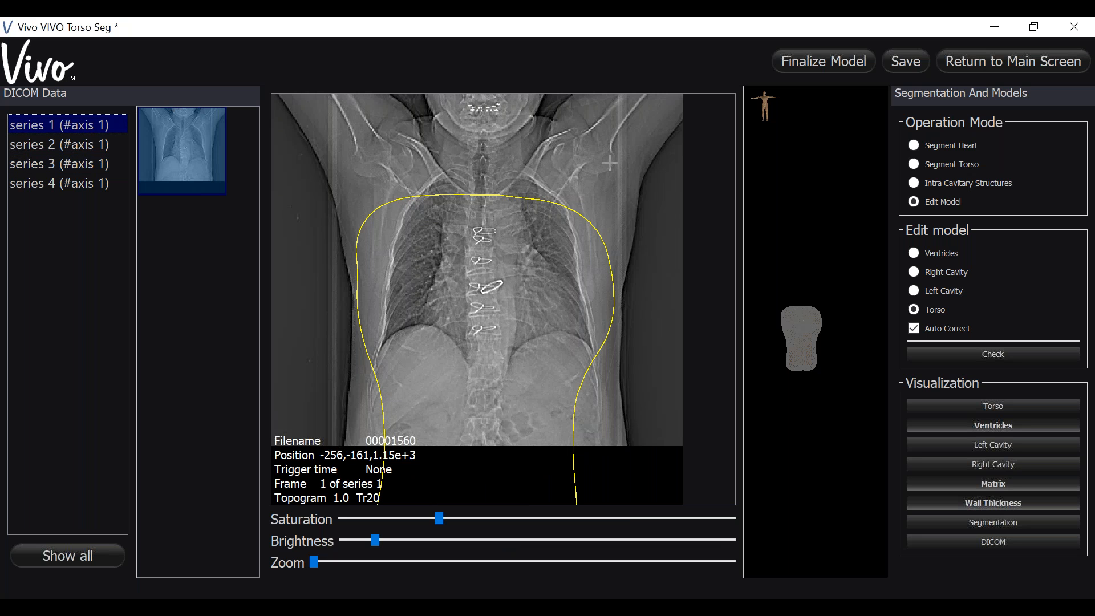
{"action": "left_click", "coordinate": [436, 197]}
{"action": "scroll", "coordinate": [436, 197], "scroll_direction": "up", "scroll_amount": 10}
{"action": "left_click_drag", "start_coordinate": [436, 197], "coordinate": [436, 173]}
{"action": "left_click_drag", "start_coordinate": [568, 191], "coordinate": [583, 163]}
{"action": "left_click_drag", "start_coordinate": [482, 165], "coordinate": [424, 139]}
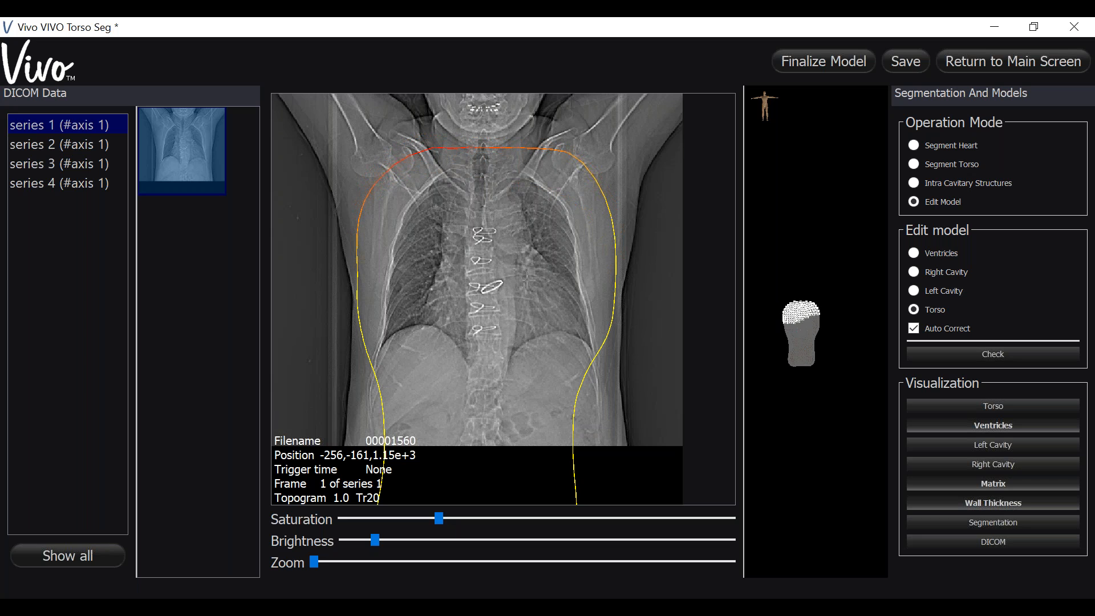
- Widen the lower torso contour to the skin on both sides of the abdomen in the topogram
{"action": "left_click_drag", "start_coordinate": [575, 405], "coordinate": [613, 428]}
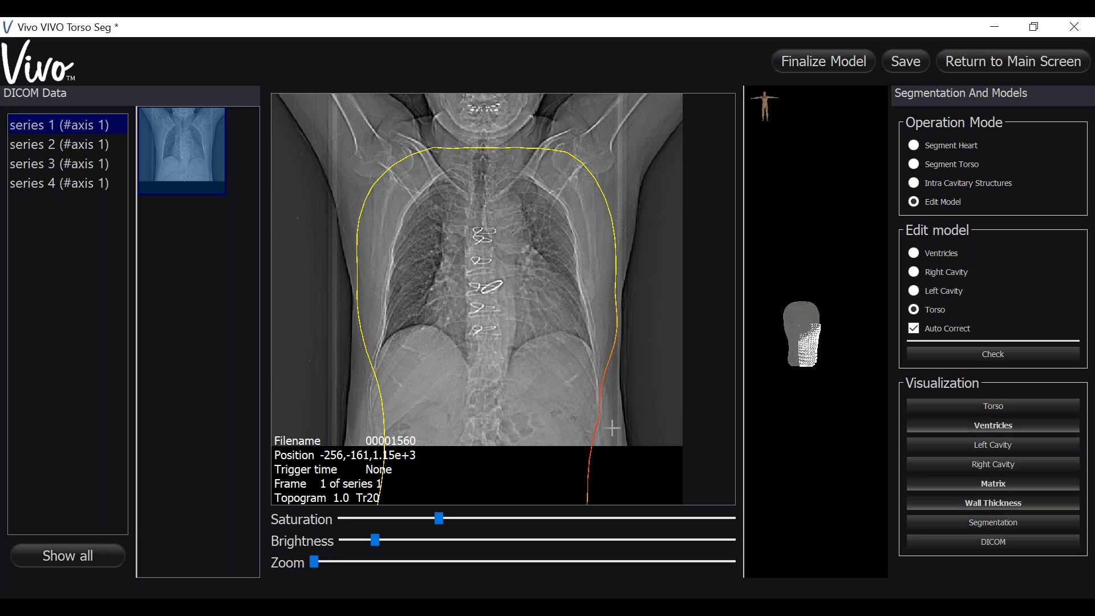
{"action": "left_click_drag", "start_coordinate": [383, 416], "coordinate": [354, 411]}
{"action": "left_click_drag", "start_coordinate": [609, 406], "coordinate": [626, 424]}
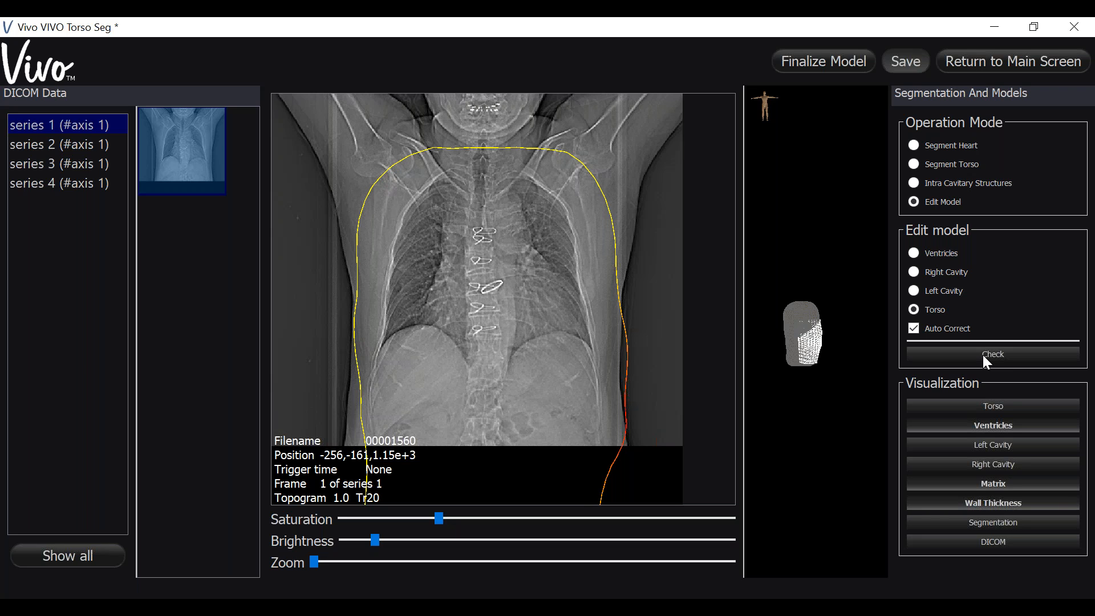
- Save the edited model, run the model check and close its result message
{"action": "key", "text": "ctrl+s"}
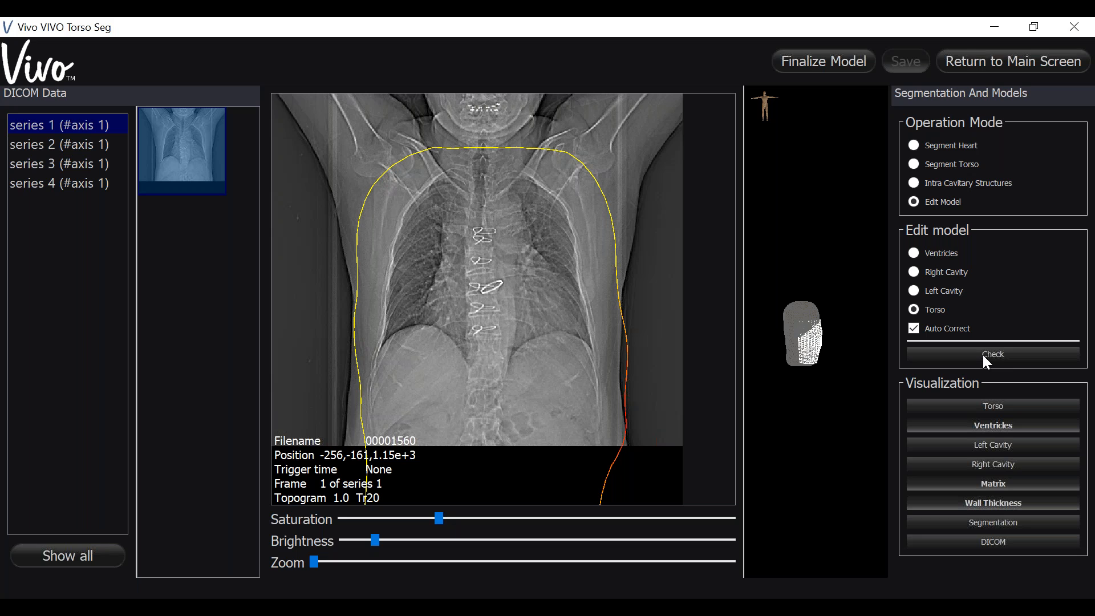
{"action": "left_click", "coordinate": [984, 355]}
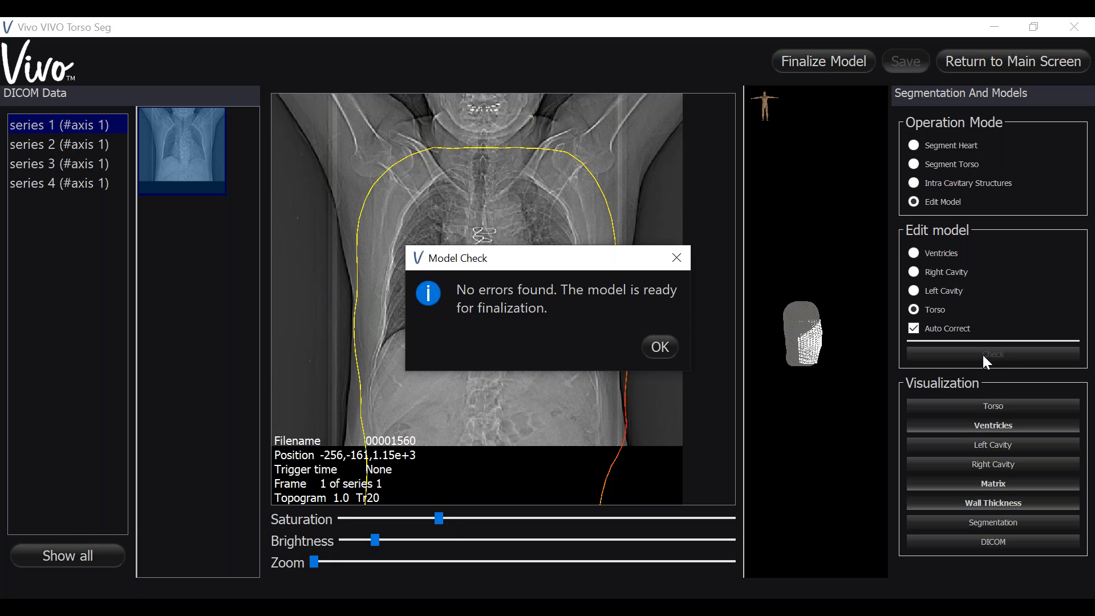
{"action": "left_click", "coordinate": [658, 358]}
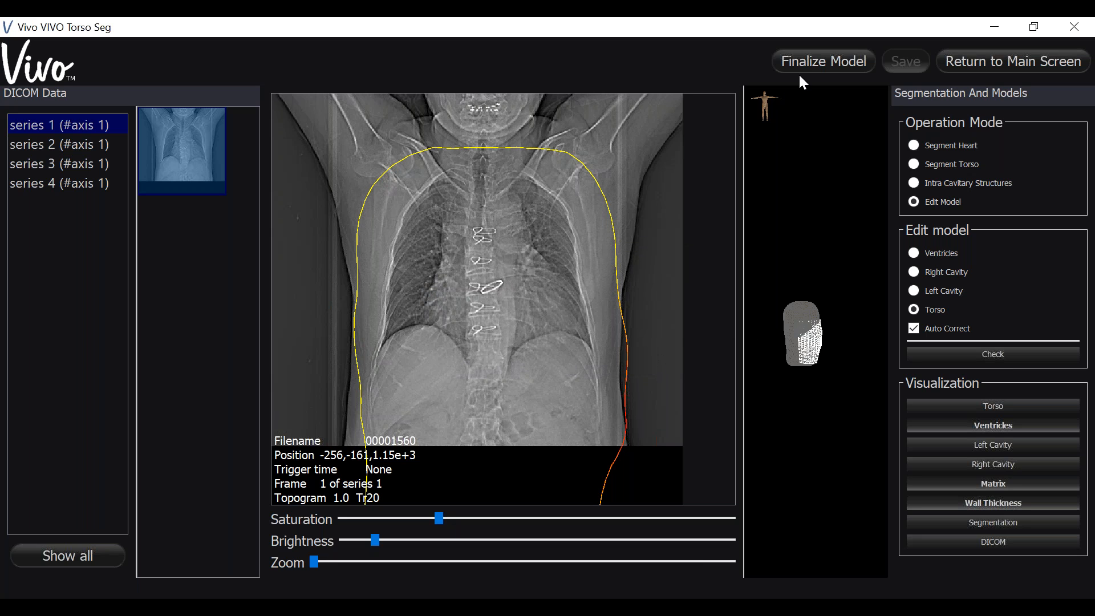